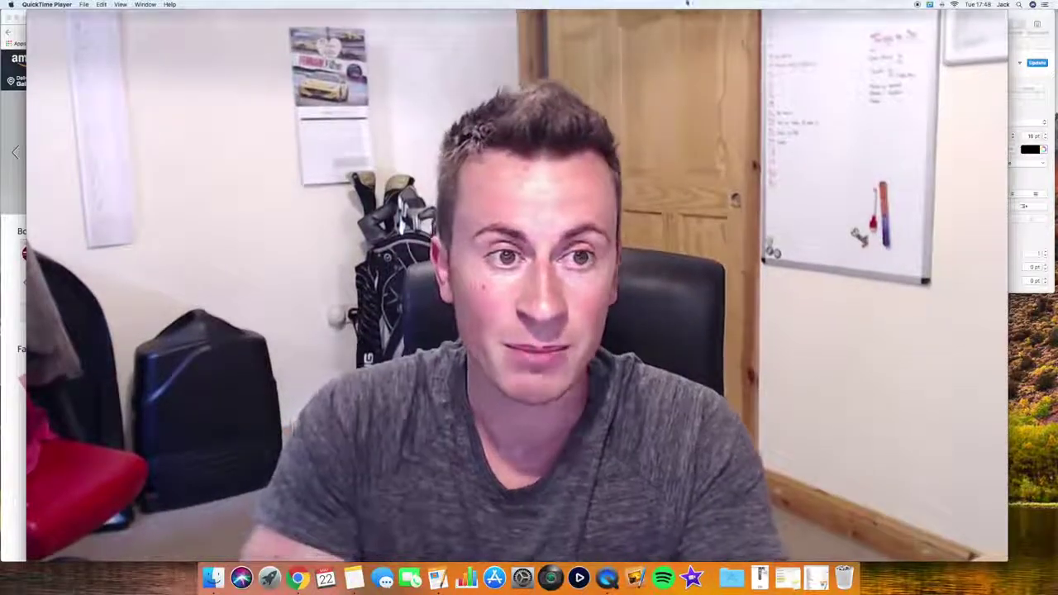
# - Shrink the camera preview window and place it beneath the outline document, with the Top Shopify Apps YouTube page open in the browser
pyautogui.moveTo(30, 24)
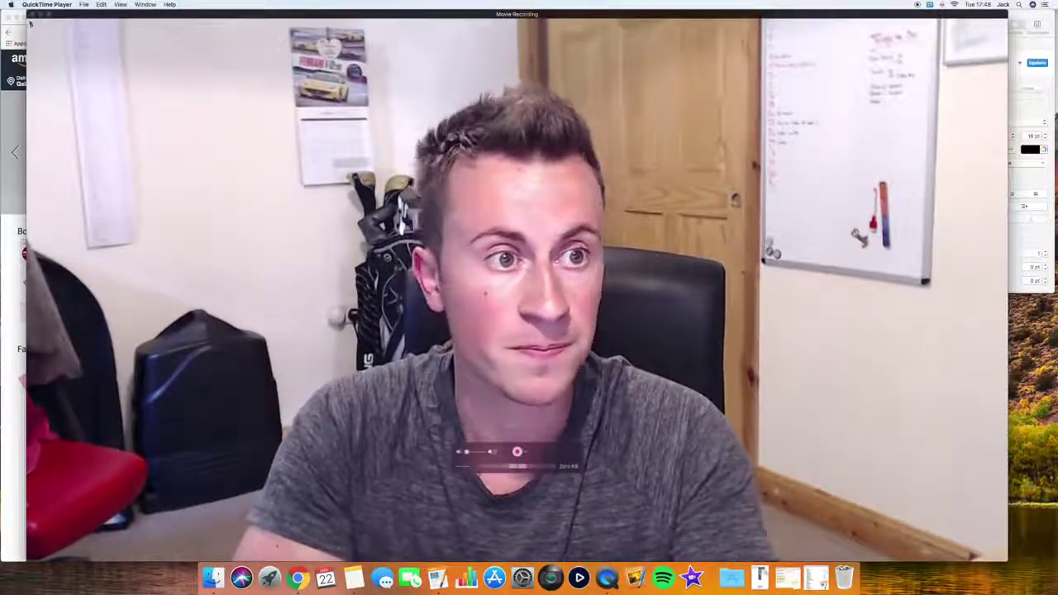
pyautogui.moveTo(28, 20); pyautogui.dragTo(497, 275)
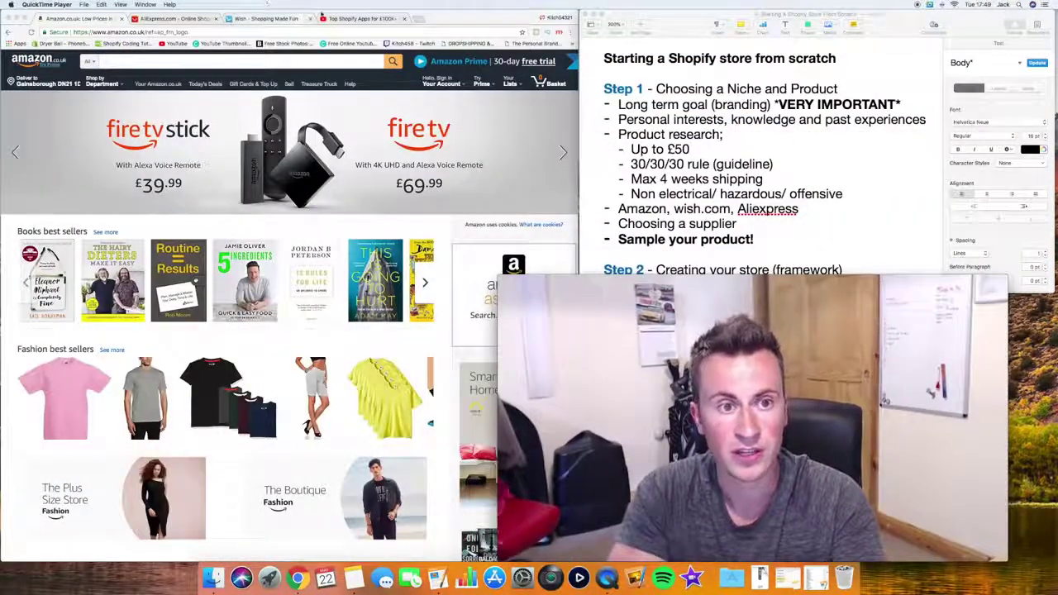
pyautogui.click(356, 18)
pyautogui.moveTo(679, 281); pyautogui.dragTo(748, 281)
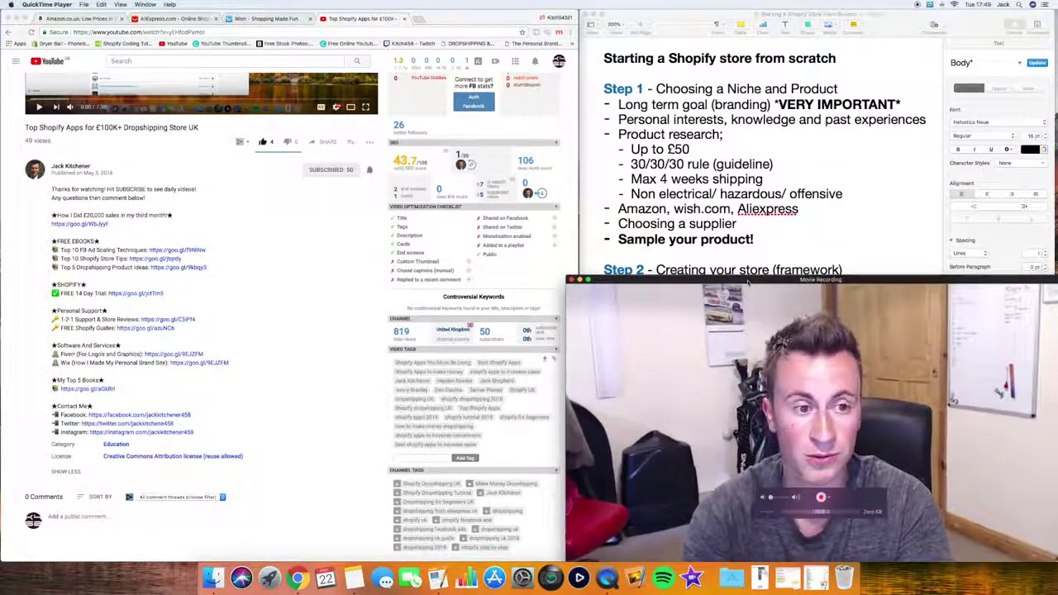
pyautogui.moveTo(747, 282)
pyautogui.mouseDown()
pyautogui.moveTo(108, 229)
pyautogui.moveTo(618, 146)
pyautogui.moveTo(724, 229)
pyautogui.moveTo(729, 281)
pyautogui.mouseUp()
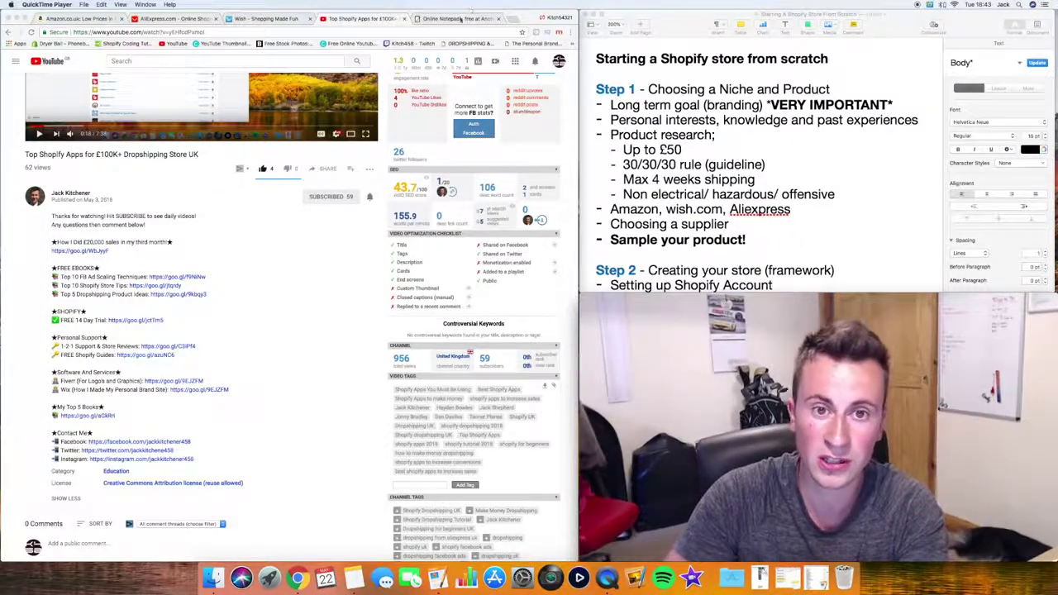
# - Open the online notepad and review the note's Hobbies and Interests entries and the Past Experiences section
pyautogui.click(450, 18)
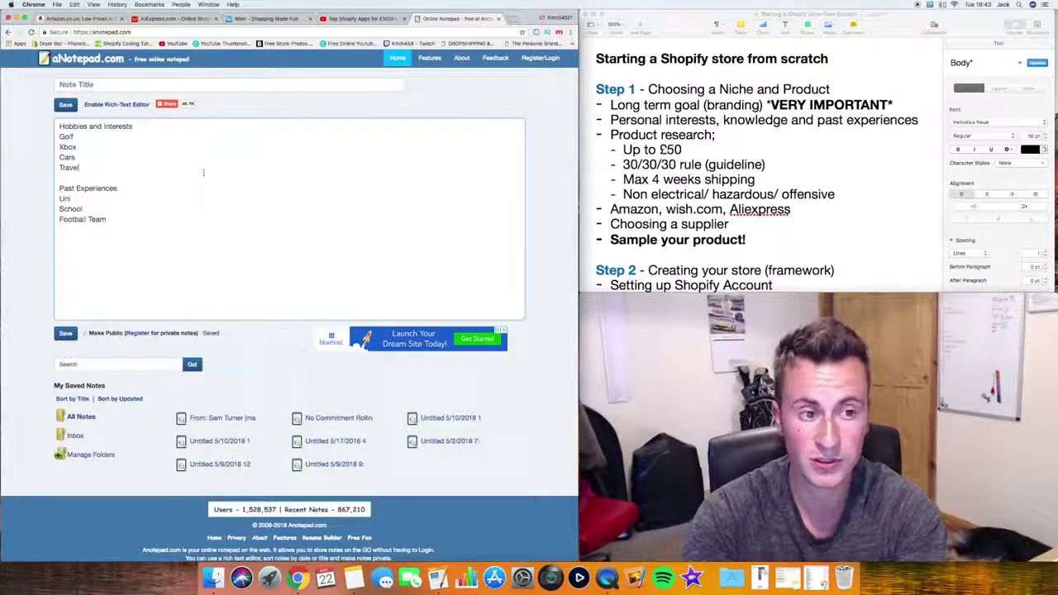
pyautogui.click(101, 146)
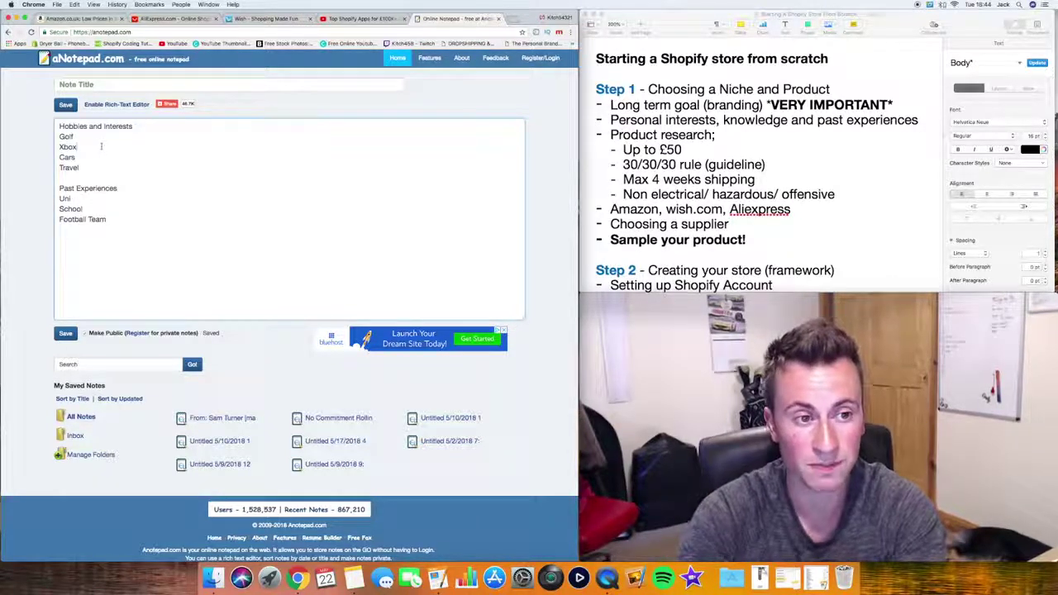
pyautogui.click(96, 155)
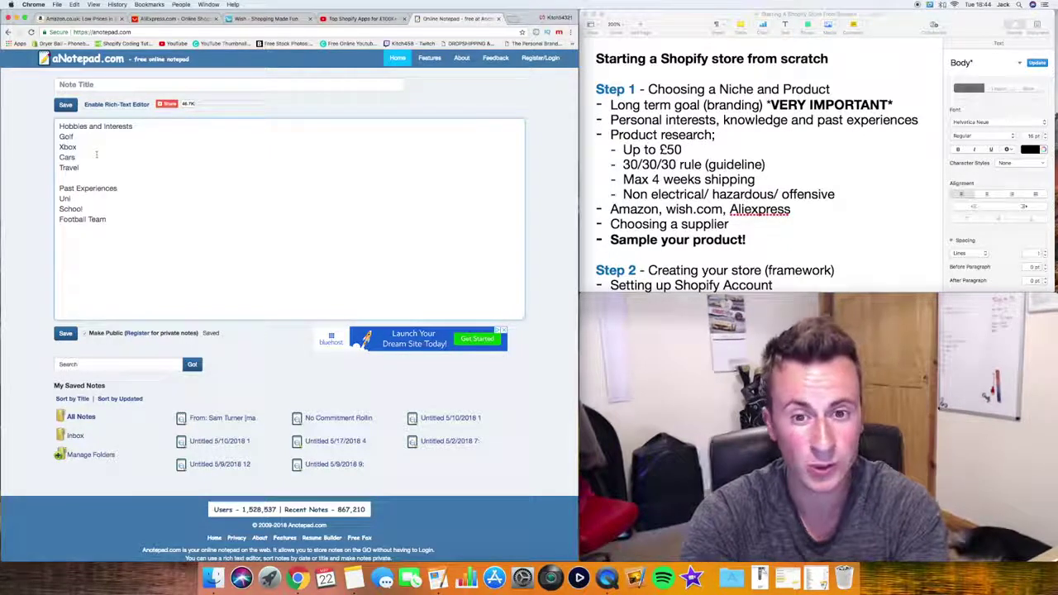
pyautogui.click(96, 165)
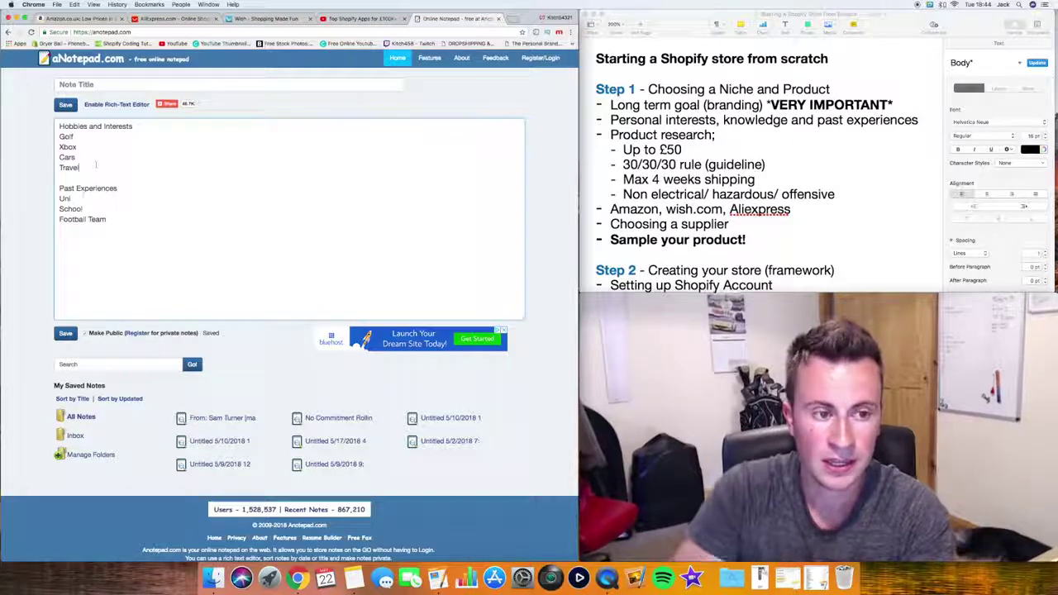
pyautogui.moveTo(59, 188); pyautogui.dragTo(119, 188)
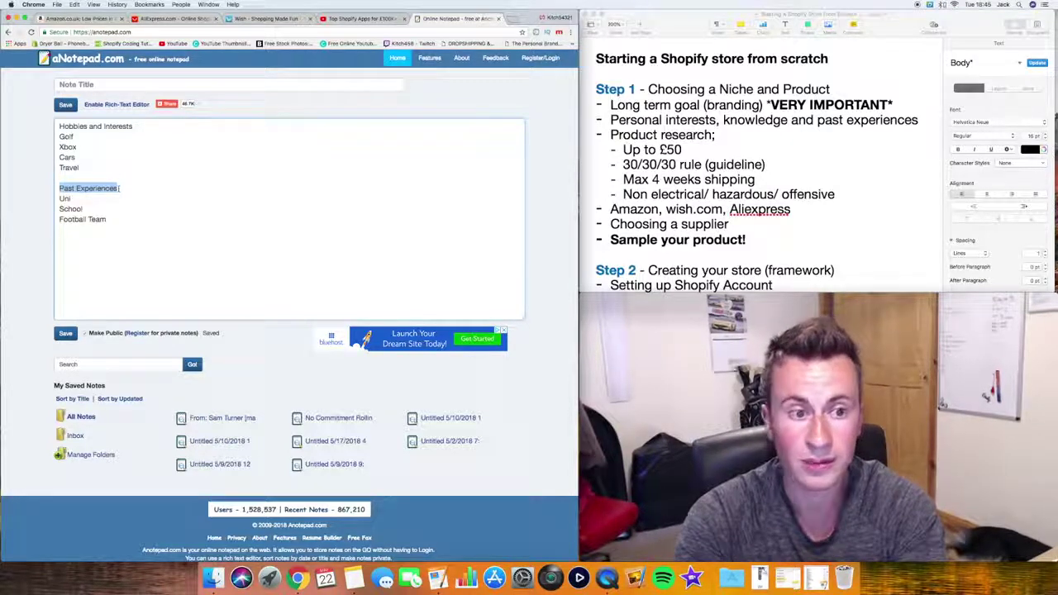
pyautogui.click(117, 188)
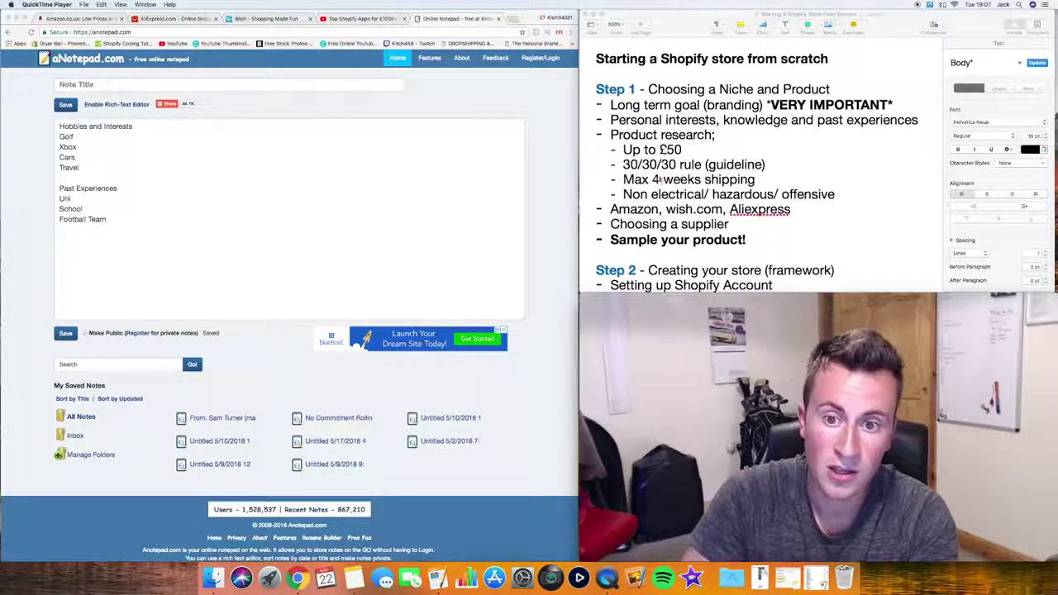
# - Review the maximum shipping time and the non electrical/hazardous/offensive rule in the outline's product research list
pyautogui.click(766, 176)
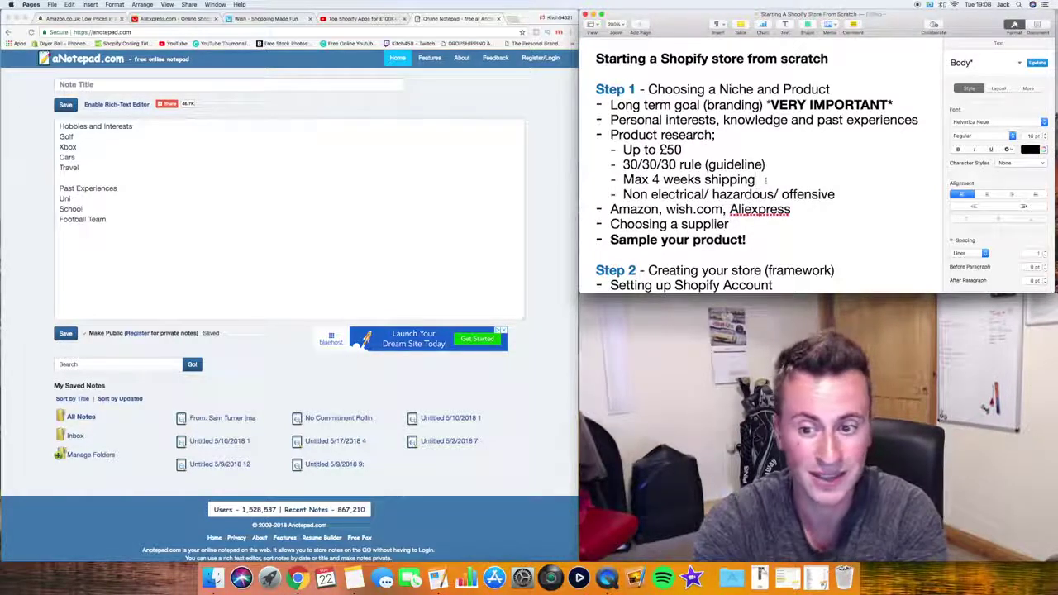
pyautogui.click(842, 194)
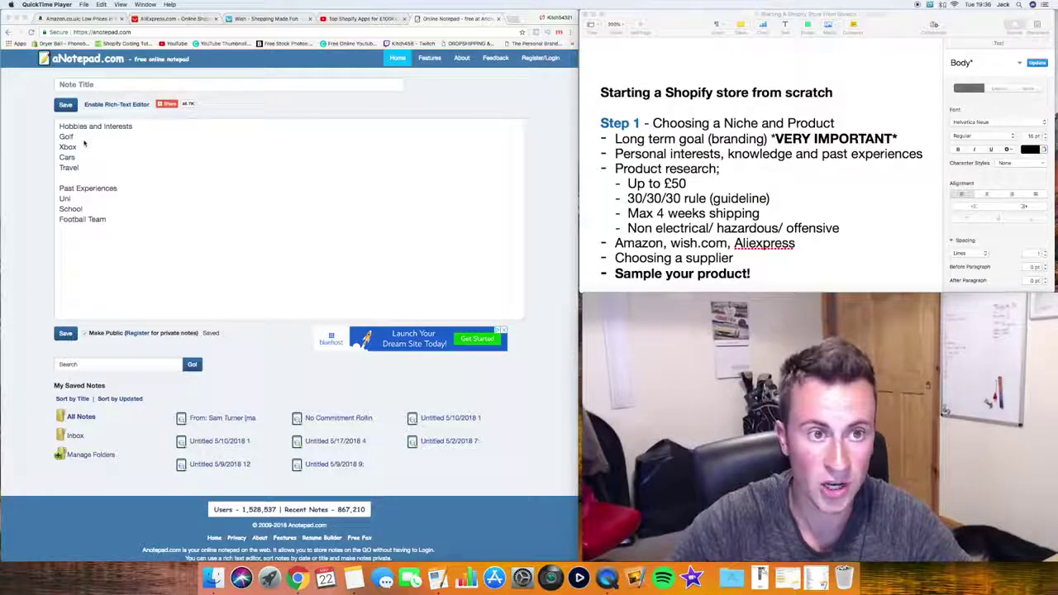
# - Search for golf on both AliExpress and Wish, ending on the AliExpress results
pyautogui.click(158, 18)
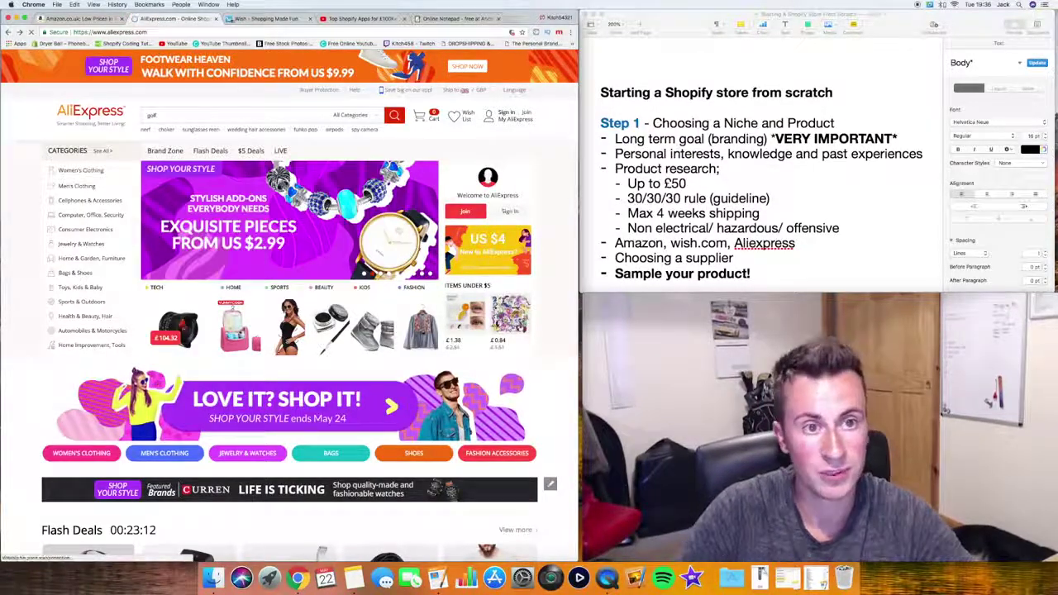
pyautogui.click(244, 20)
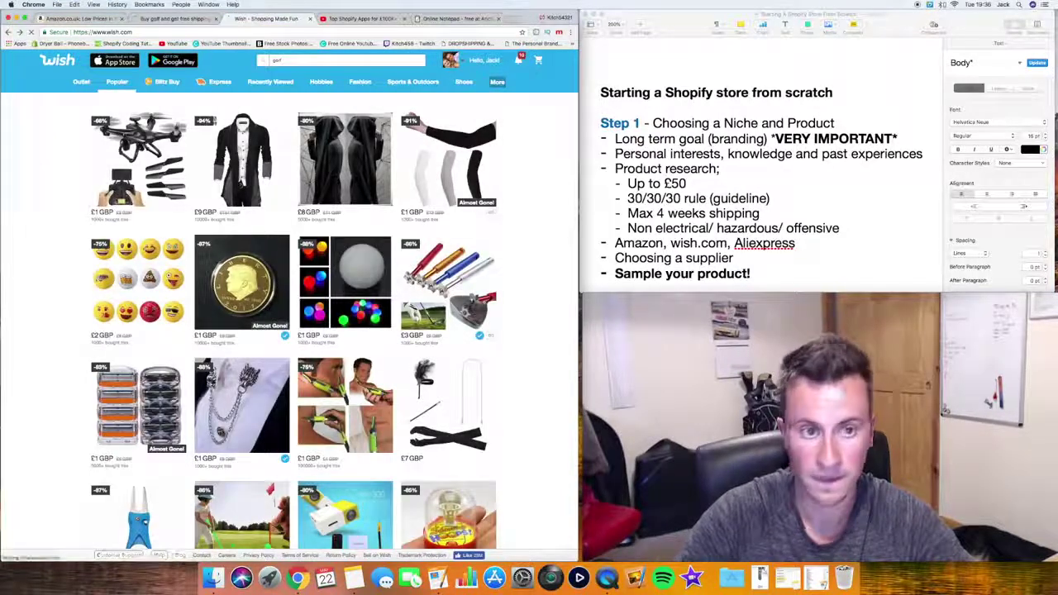
pyautogui.click(183, 20)
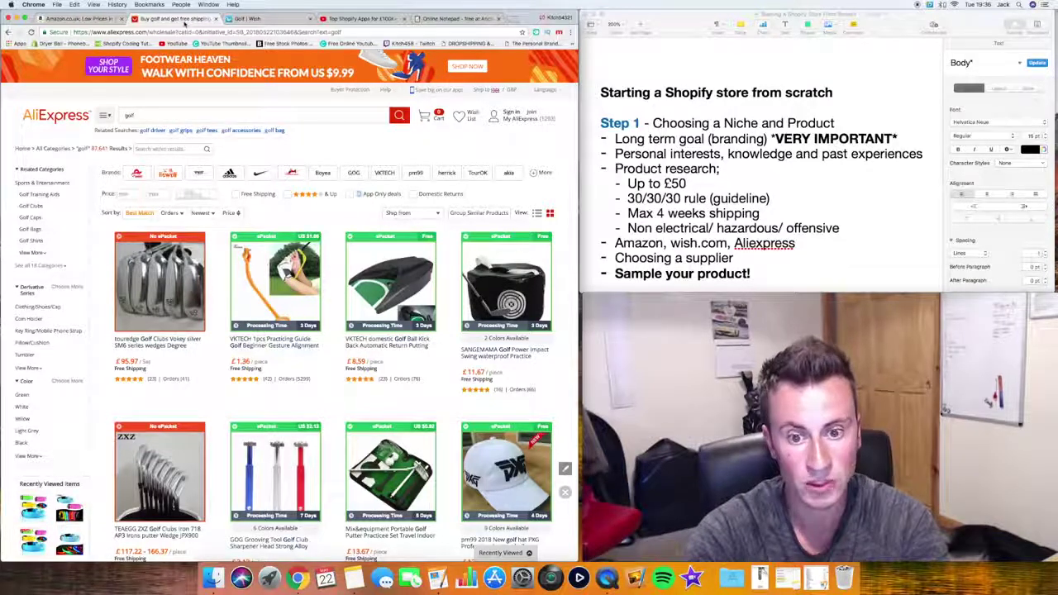
# - Examine the prices and order numbers of the golf products in the AliExpress results
pyautogui.press('super+Tab')
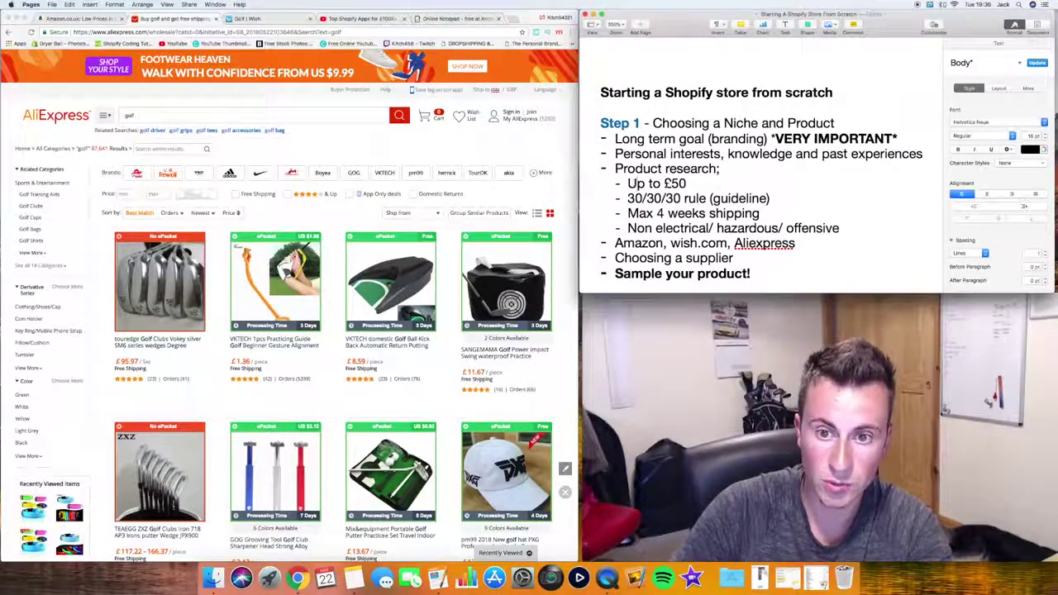
pyautogui.press('super+Tab')
pyautogui.scroll(-3, 97, 265)
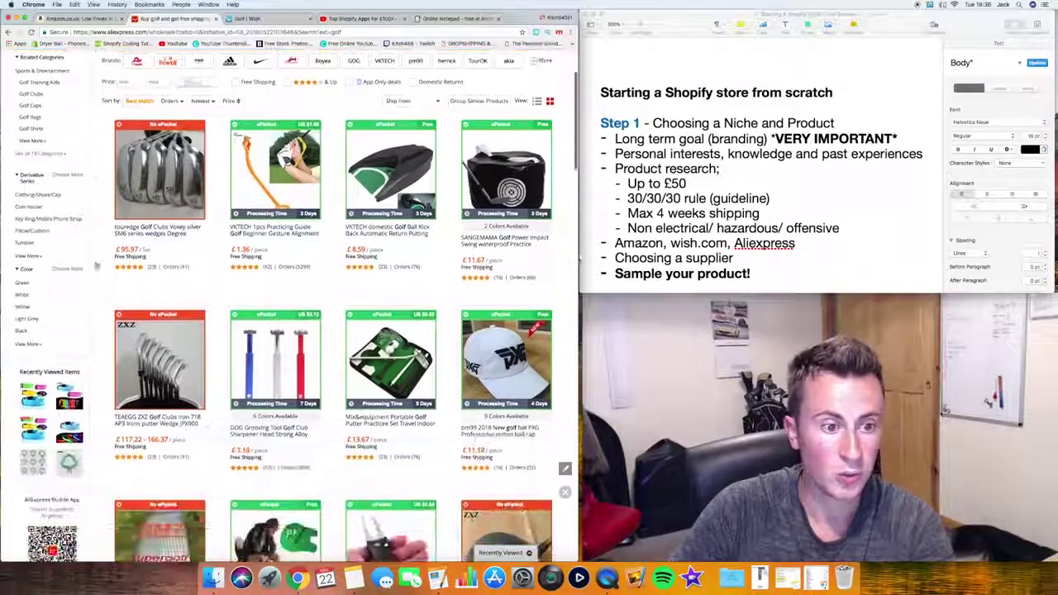
pyautogui.scroll(-1, 97, 265)
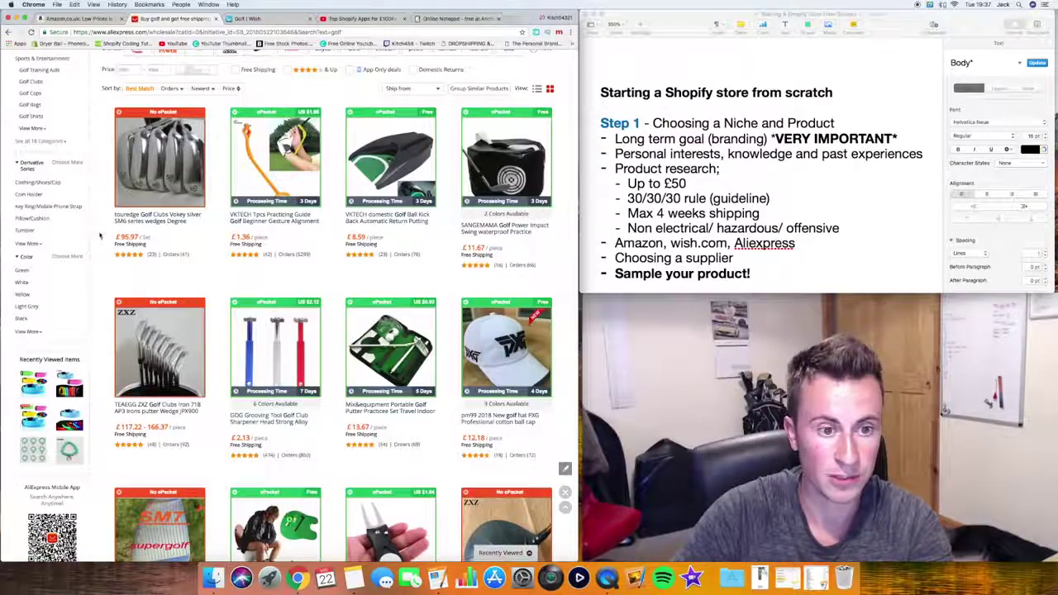
pyautogui.scroll(-1, 100, 236)
pyautogui.scroll(-3, 100, 235)
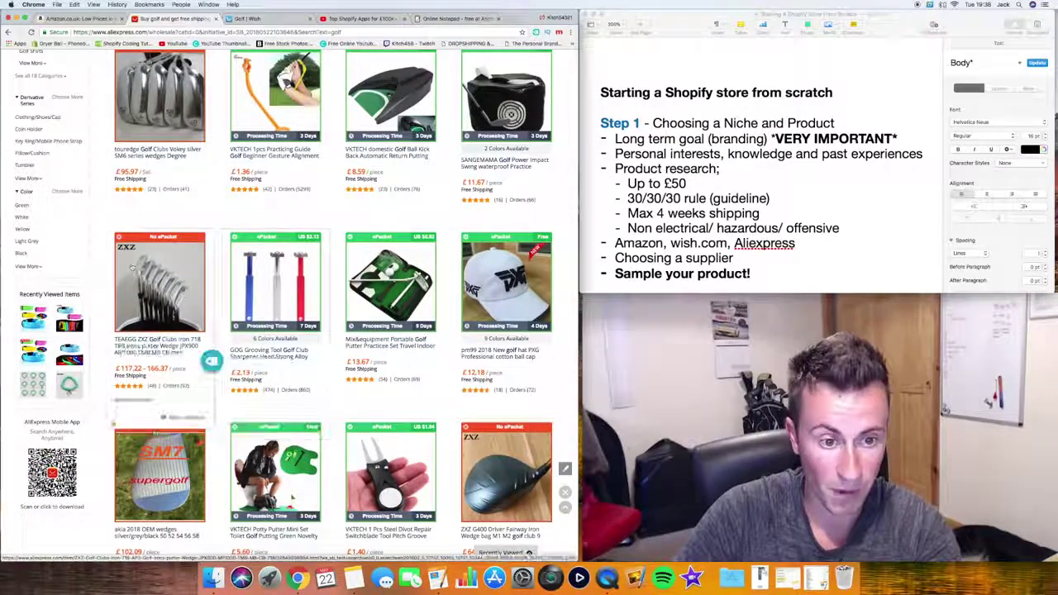
# - Search Amazon for "groover sharpener"
pyautogui.click(81, 18)
pyautogui.write('gro')
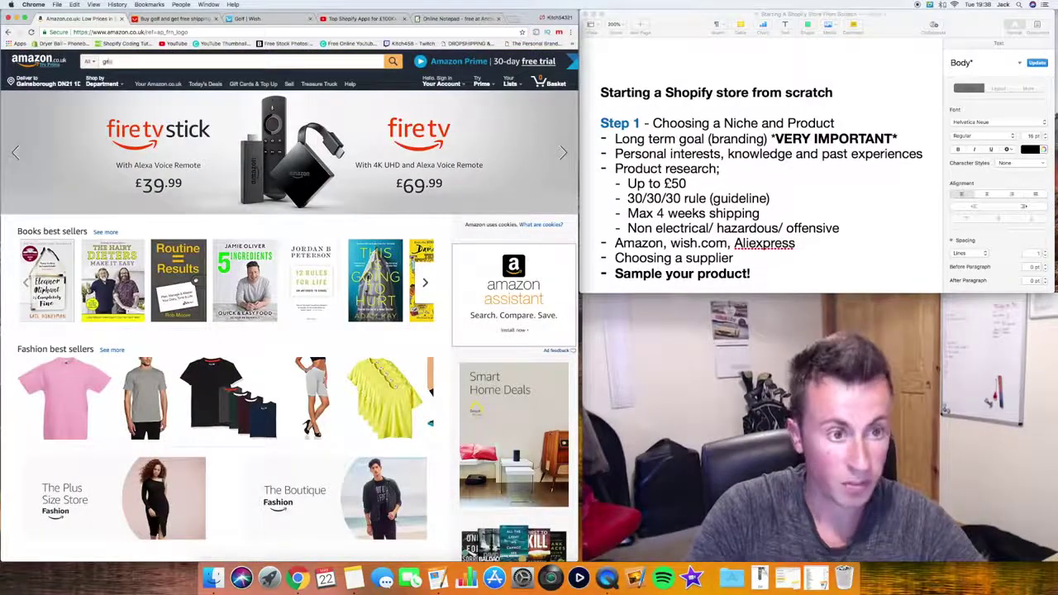
pyautogui.write('over sharper')
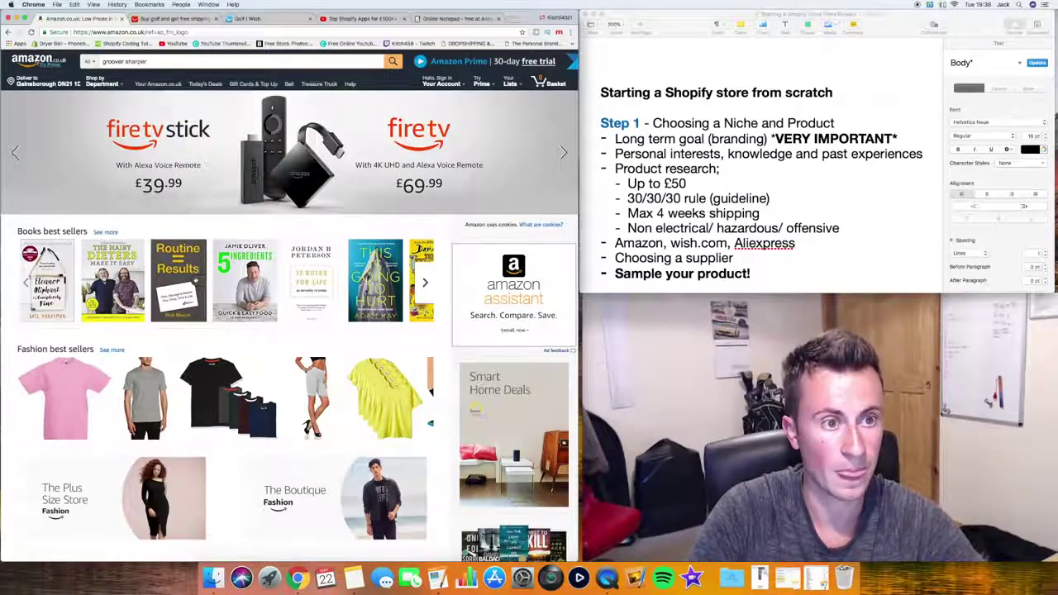
pyautogui.write('ener')
pyautogui.press('Return')
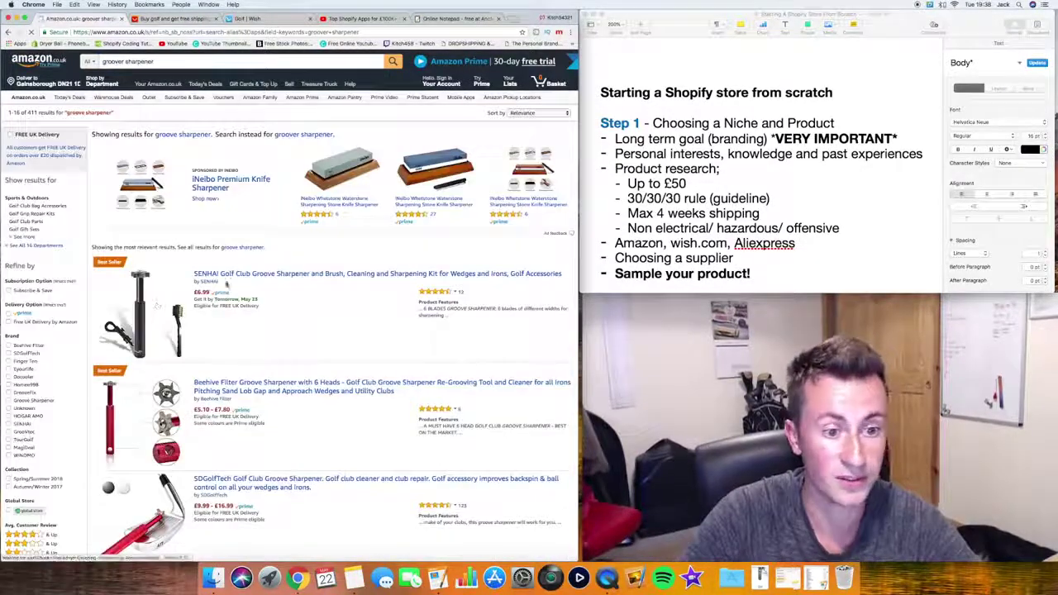
# - Examine the prices and ratings of the golf club groove sharpeners in the Amazon results
pyautogui.scroll(-3, 288, 281)
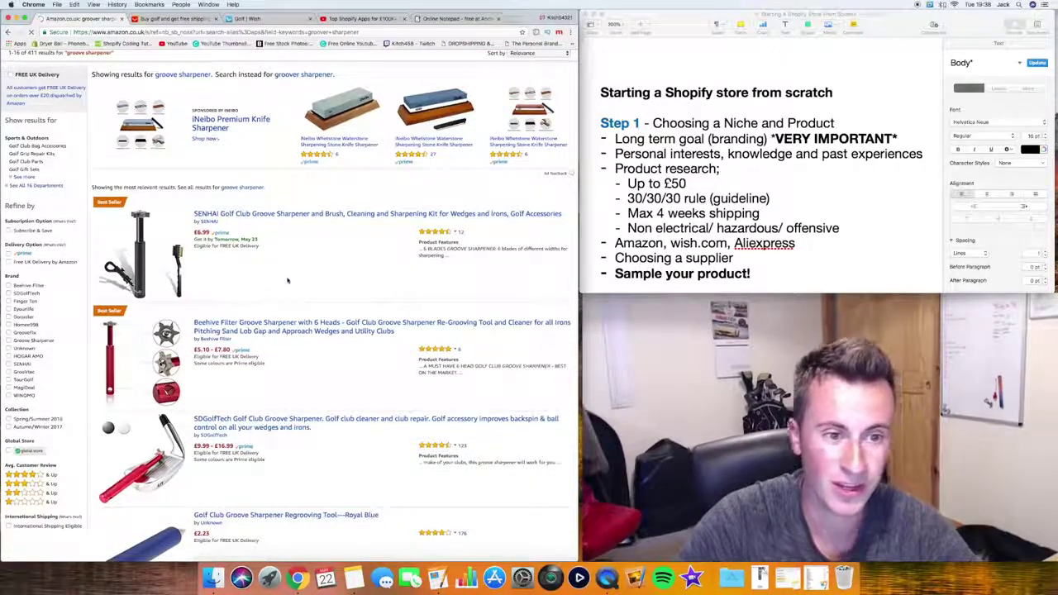
pyautogui.scroll(-1, 272, 331)
pyautogui.scroll(-4, 272, 339)
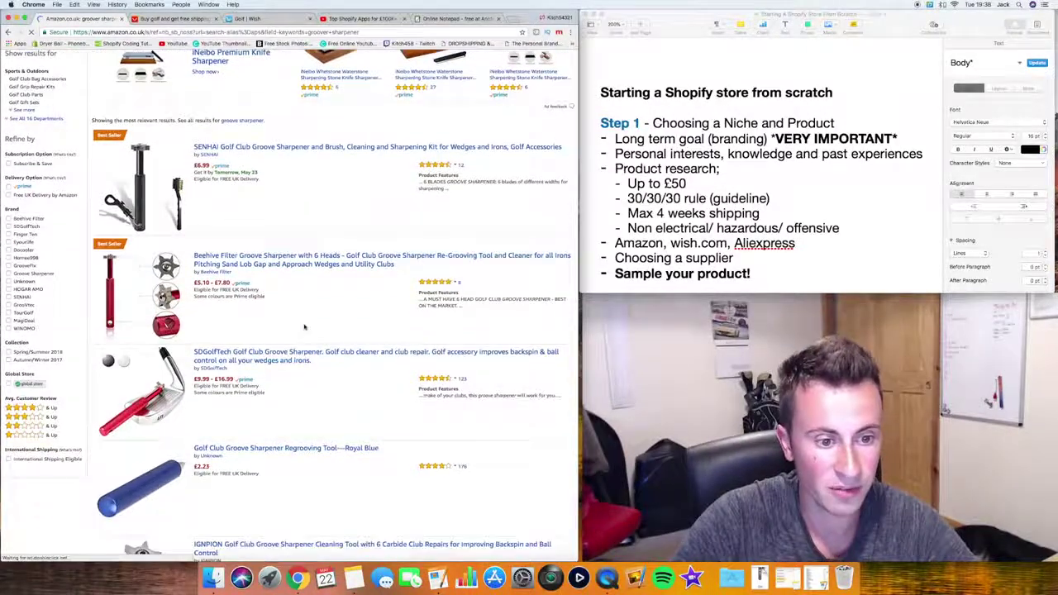
pyautogui.scroll(-1, 300, 371)
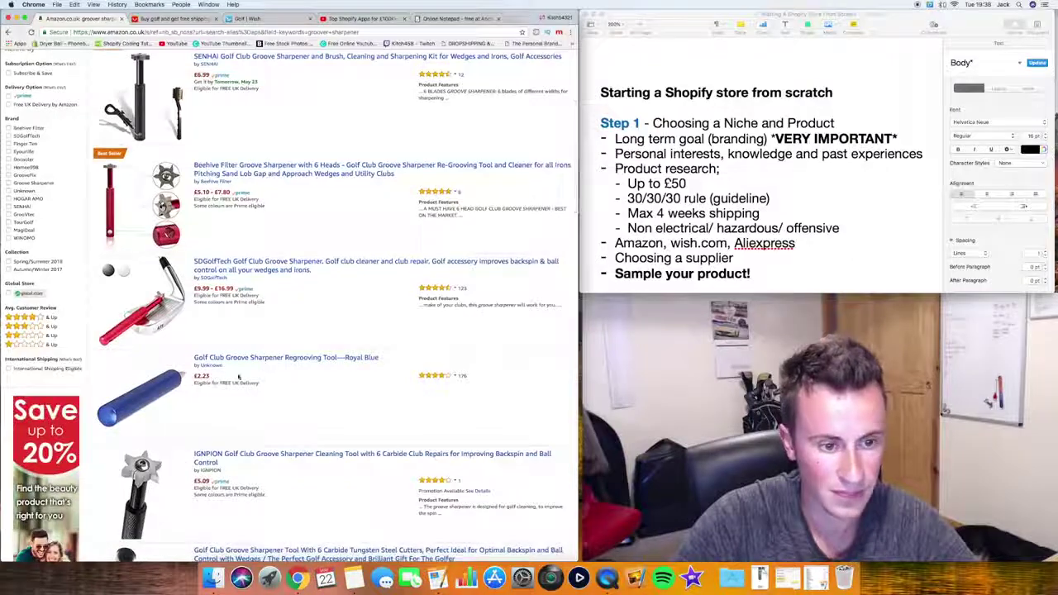
pyautogui.scroll(-2, 305, 370)
pyautogui.scroll(-1, 305, 371)
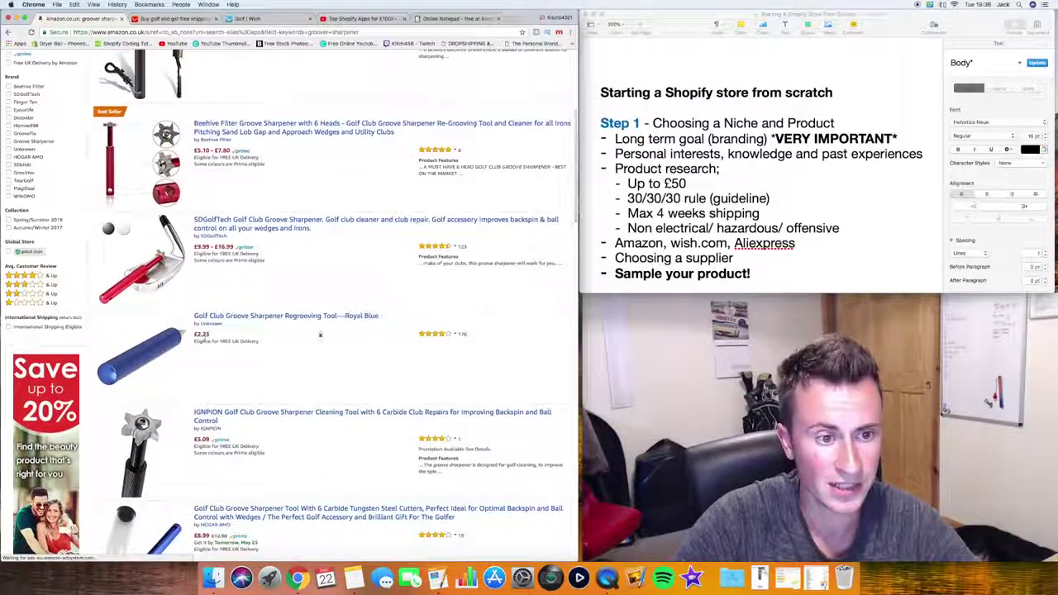
pyautogui.scroll(-1, 302, 345)
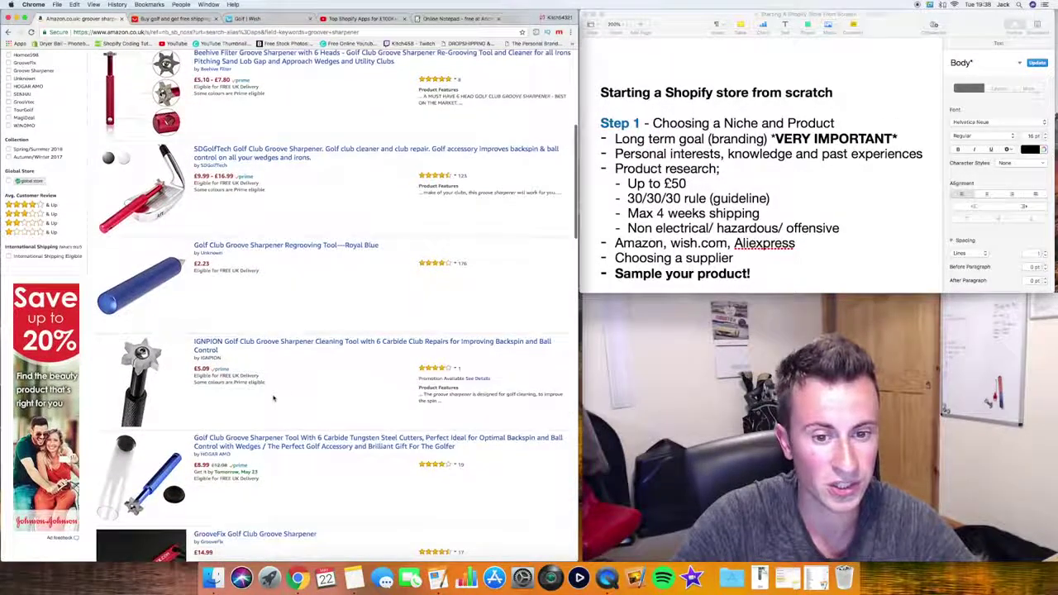
pyautogui.scroll(5, 336, 381)
pyautogui.scroll(1, 336, 381)
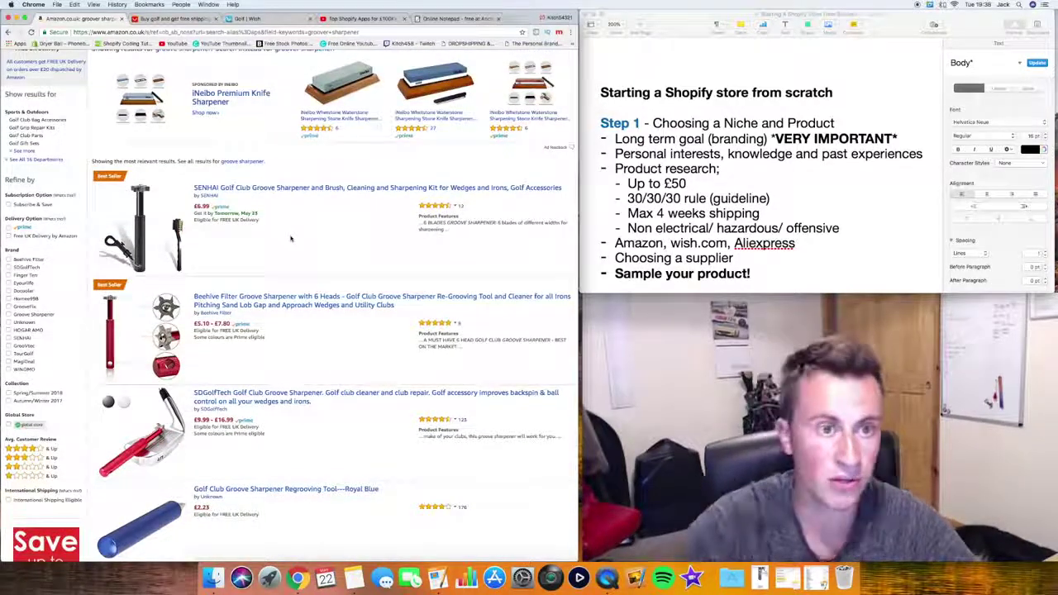
# - Open the GOG golf club groove sharpener listing from the AliExpress results and select the gold colour
pyautogui.click(171, 20)
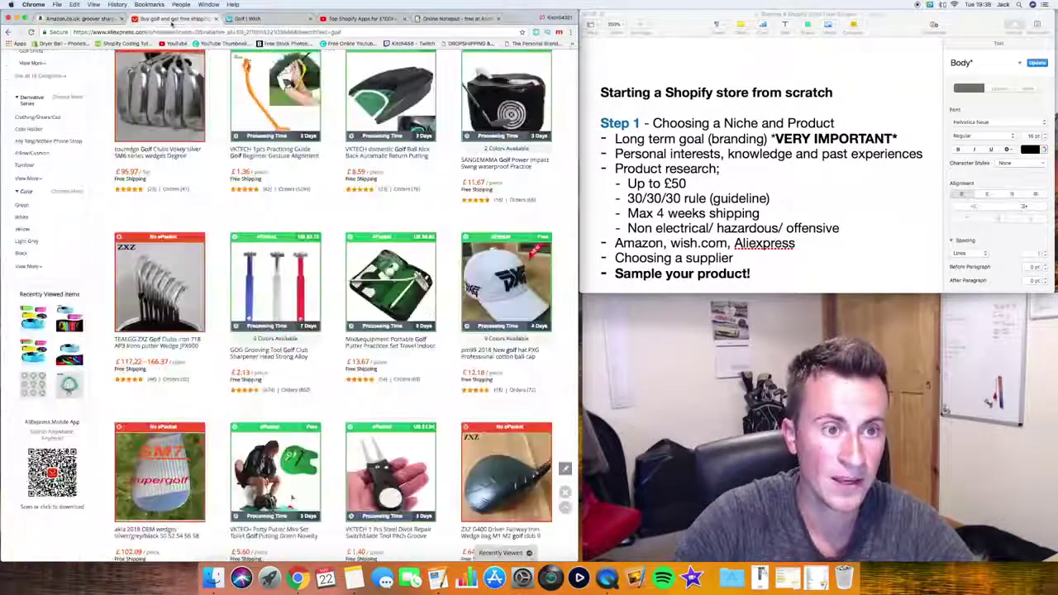
pyautogui.click(260, 359)
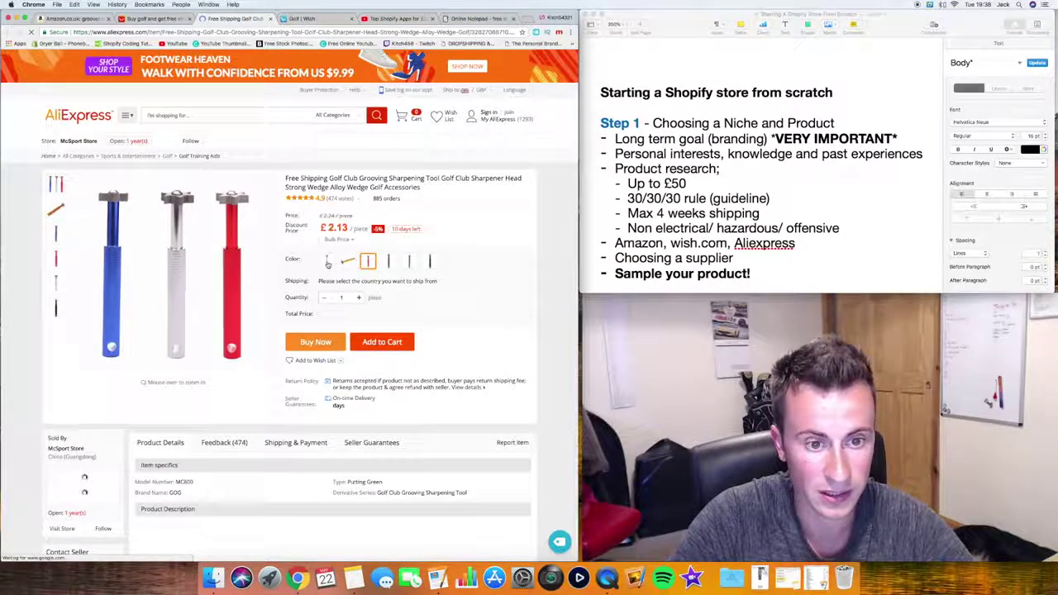
pyautogui.click(347, 263)
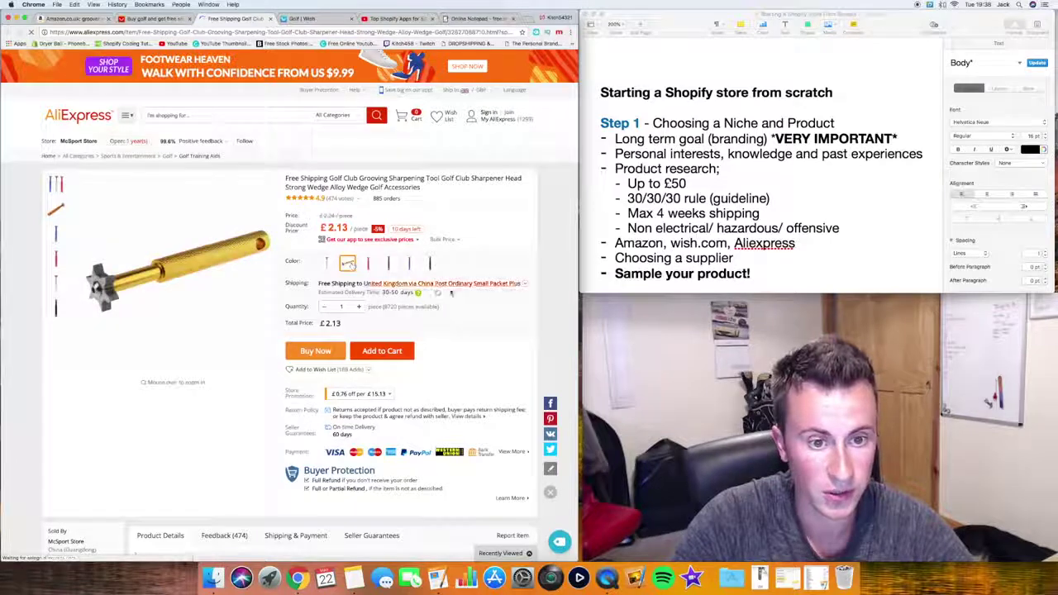
# - Set the sharpener's shipping method to ePacket for delivery to the United Kingdom
pyautogui.click(525, 285)
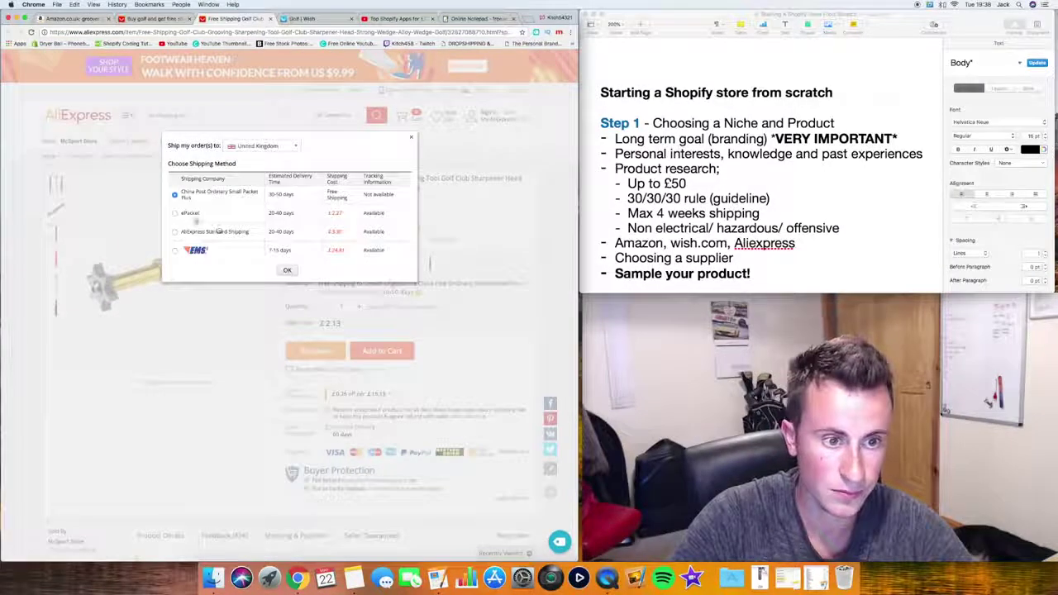
pyautogui.click(288, 271)
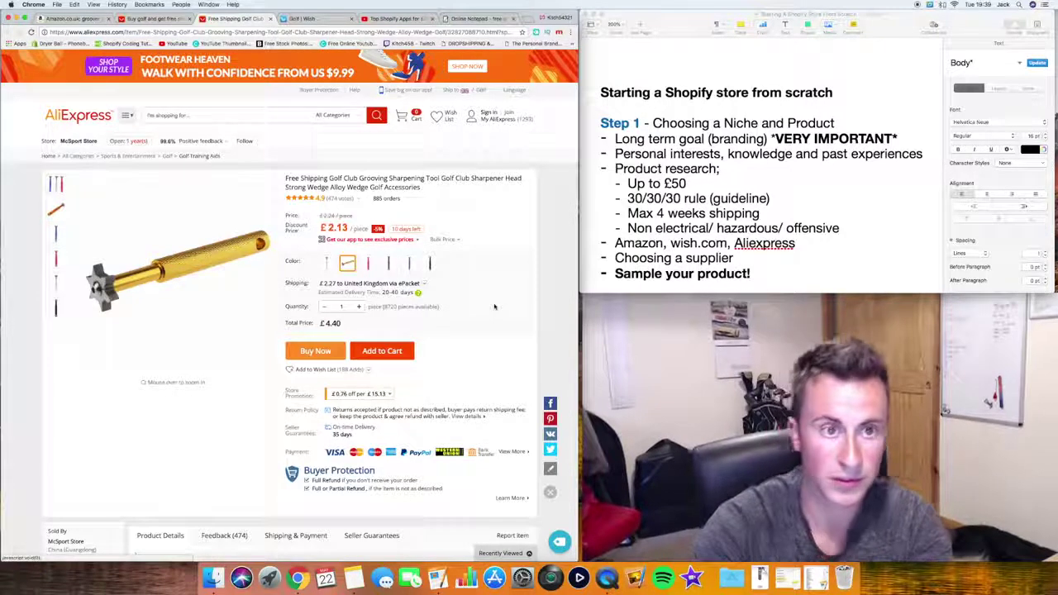
# - Examine the prices, discounts and purchase counts of the golf products in the Wish search results
pyautogui.click(304, 18)
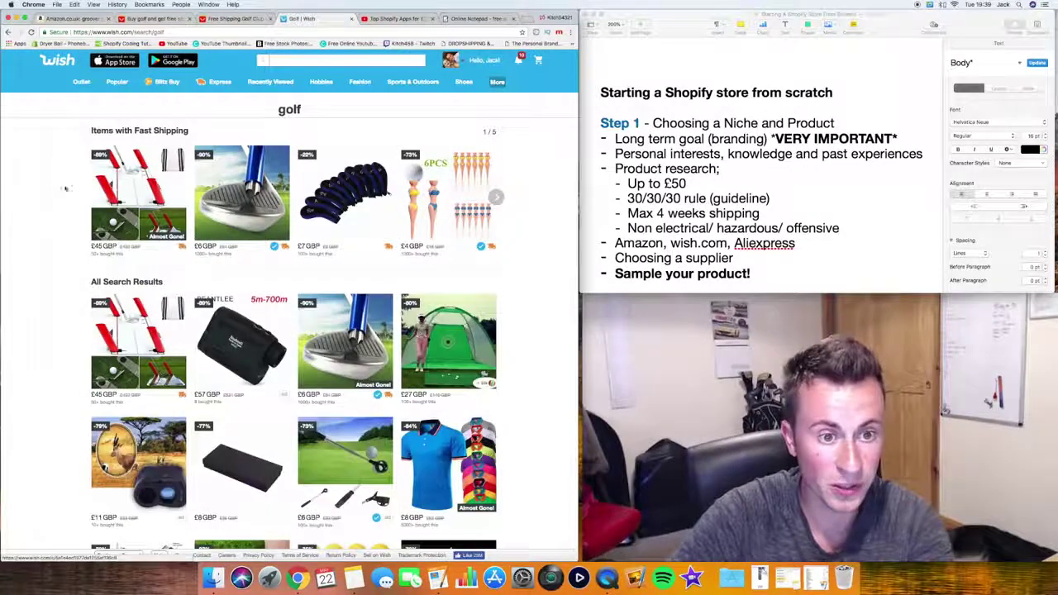
pyautogui.scroll(-1, 46, 182)
pyautogui.scroll(-5, 47, 181)
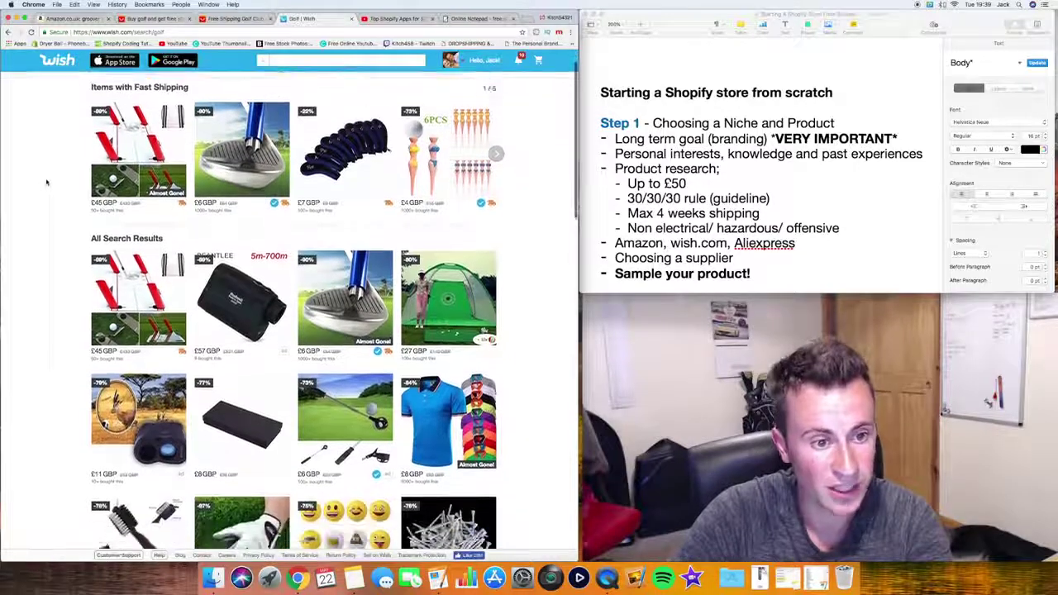
pyautogui.scroll(-3, 47, 181)
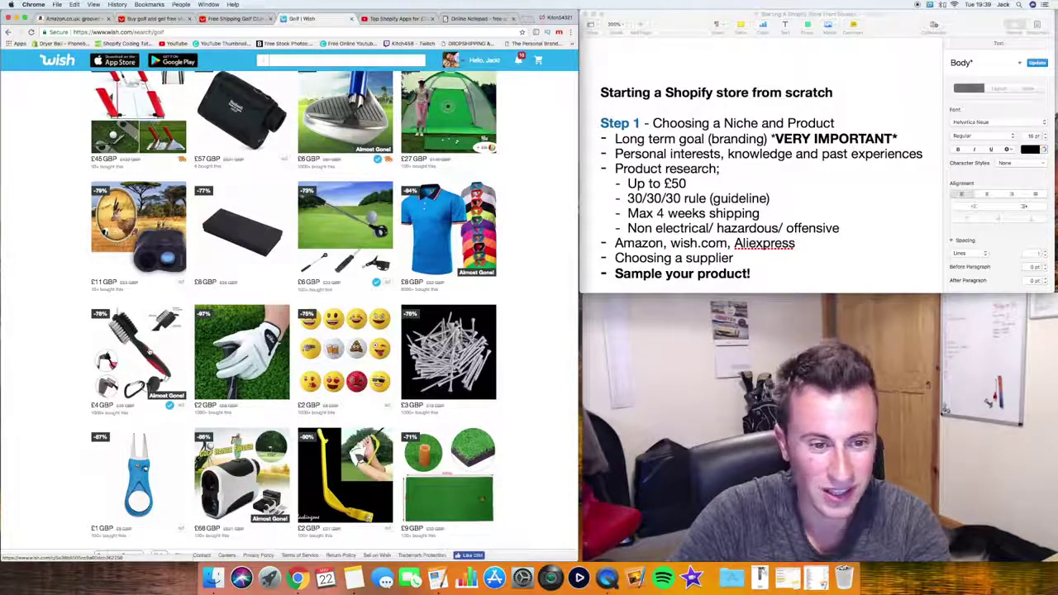
pyautogui.scroll(-1, 60, 324)
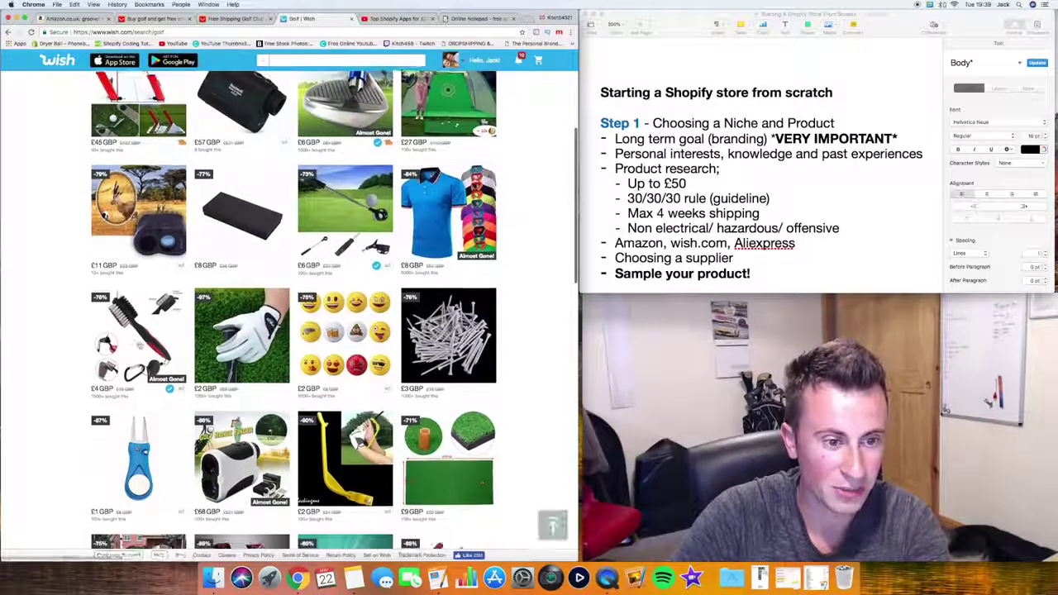
pyautogui.scroll(-5, 58, 324)
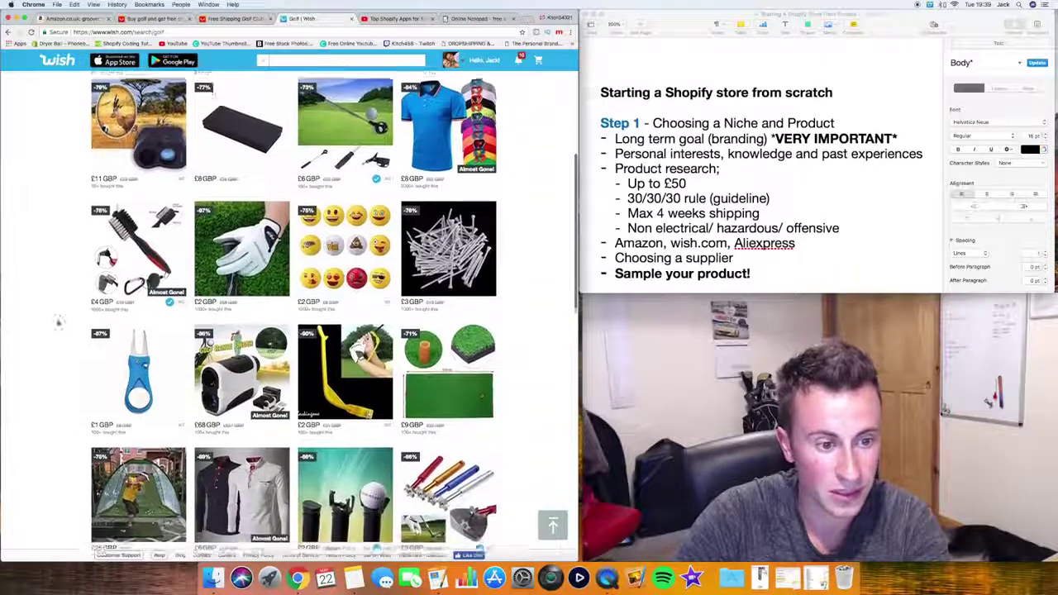
pyautogui.scroll(-3, 58, 323)
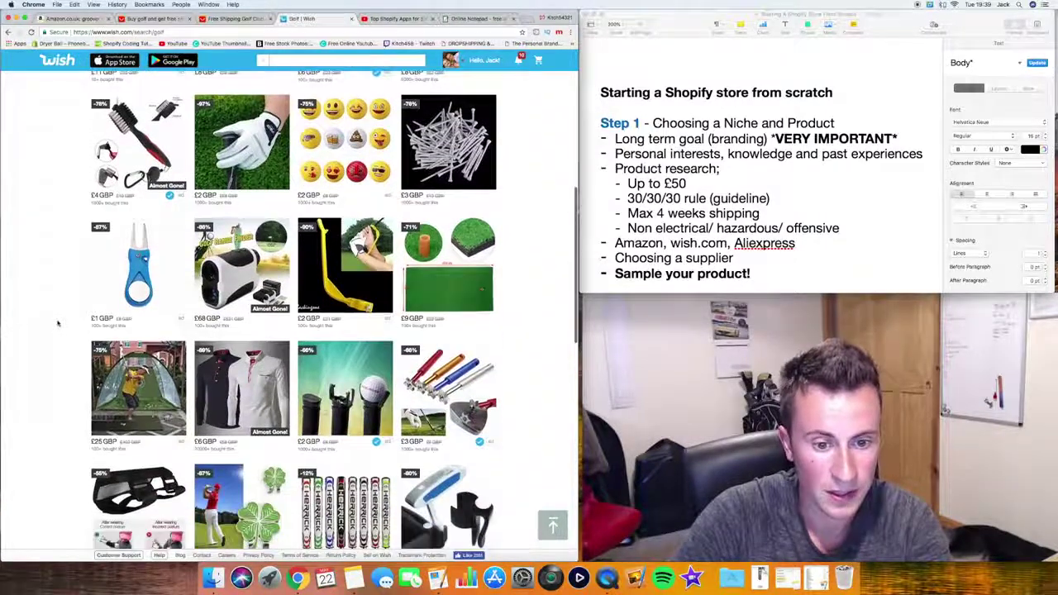
pyautogui.scroll(-2, 520, 347)
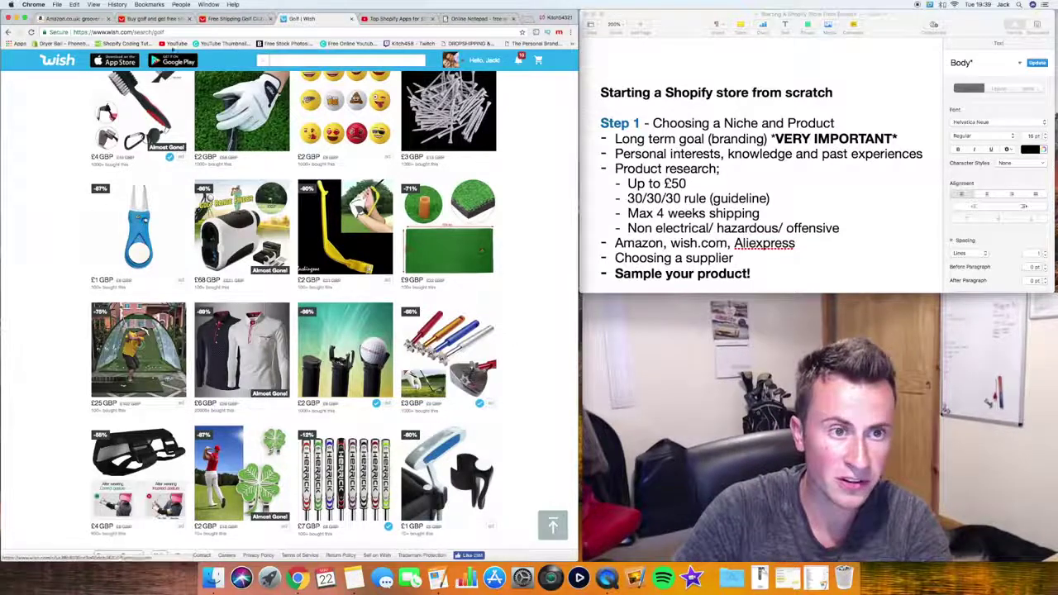
pyautogui.scroll(15, 57, 286)
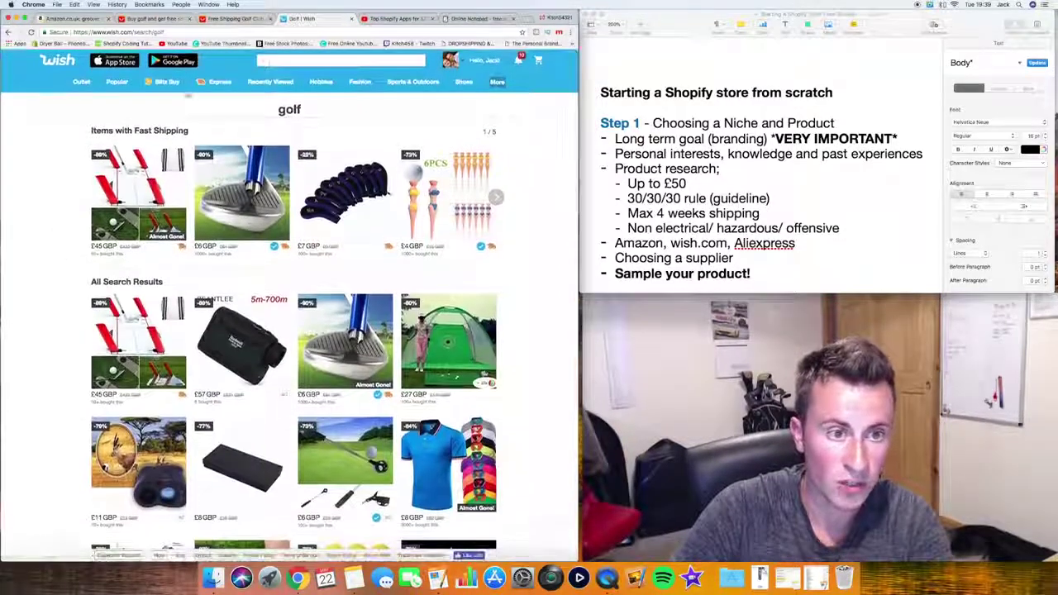
# - Return to the AliExpress golf search results, sort them by orders and review the best-selling items
pyautogui.click(222, 18)
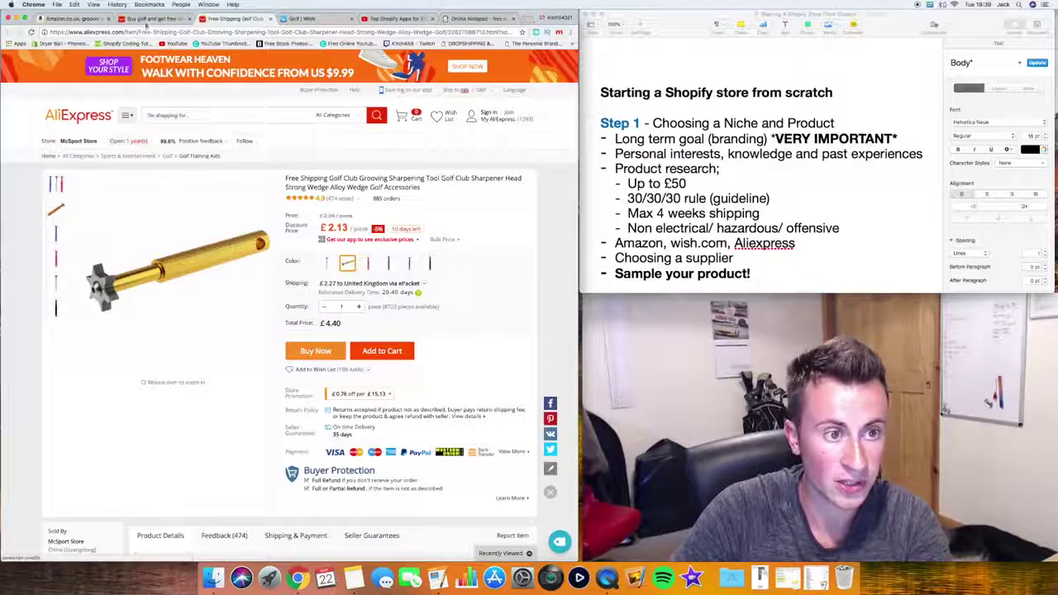
pyautogui.click(153, 18)
pyautogui.scroll(3, 289, 330)
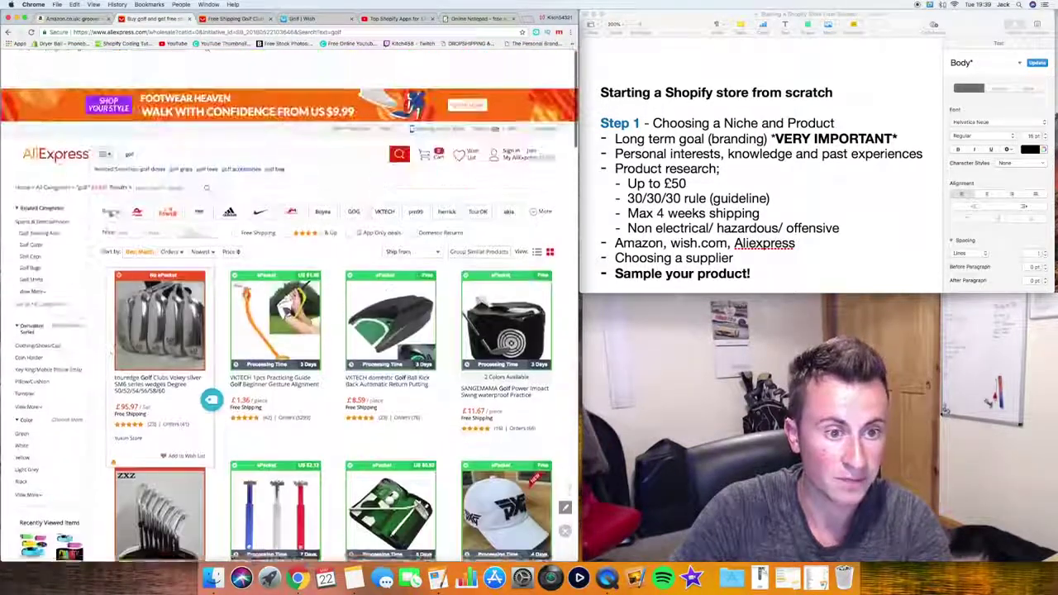
pyautogui.click(175, 214)
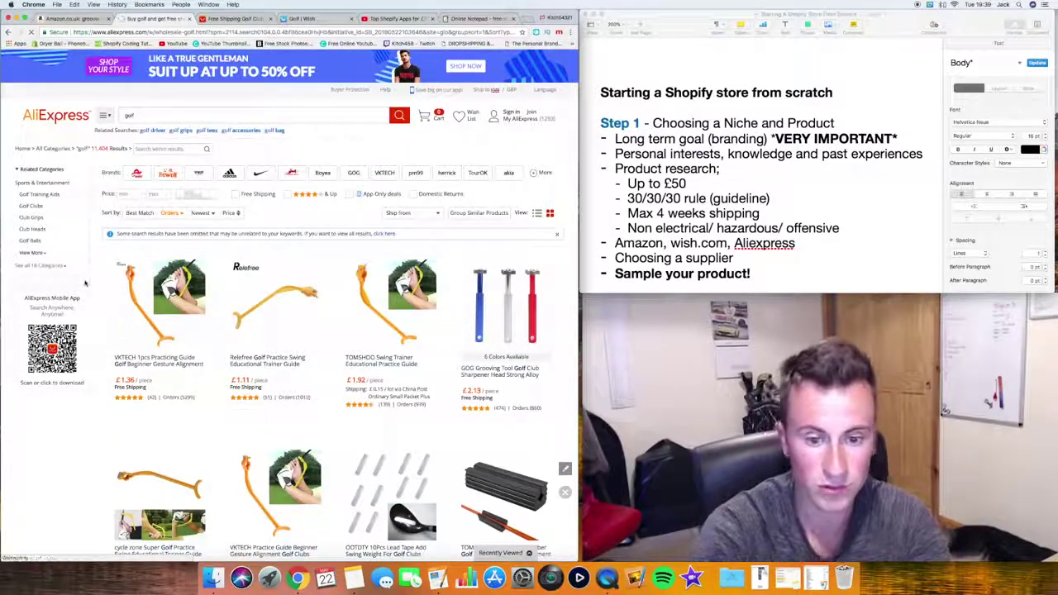
pyautogui.scroll(-2, 93, 240)
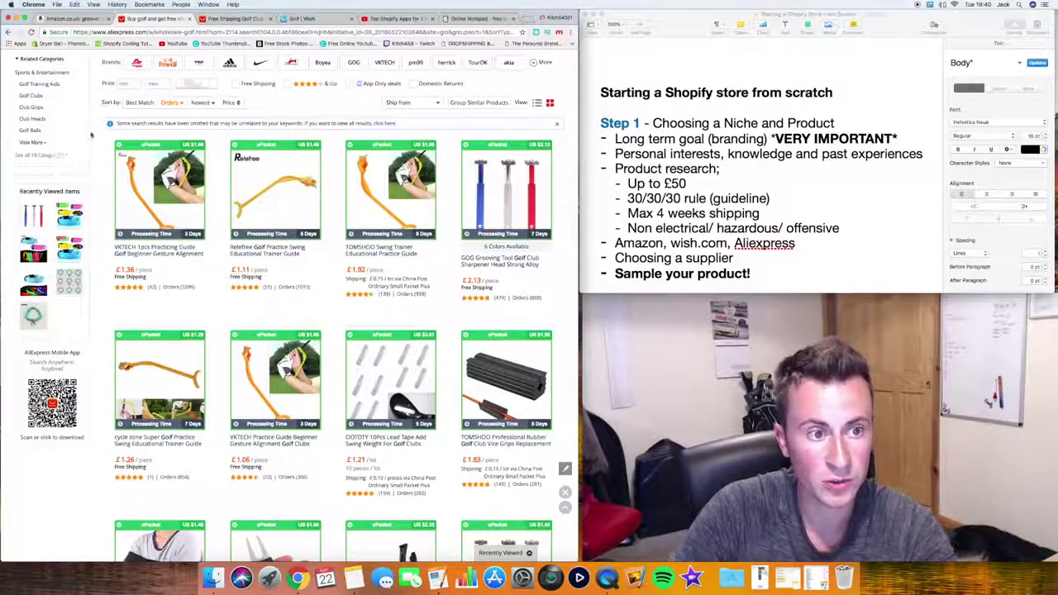
pyautogui.scroll(2, 91, 135)
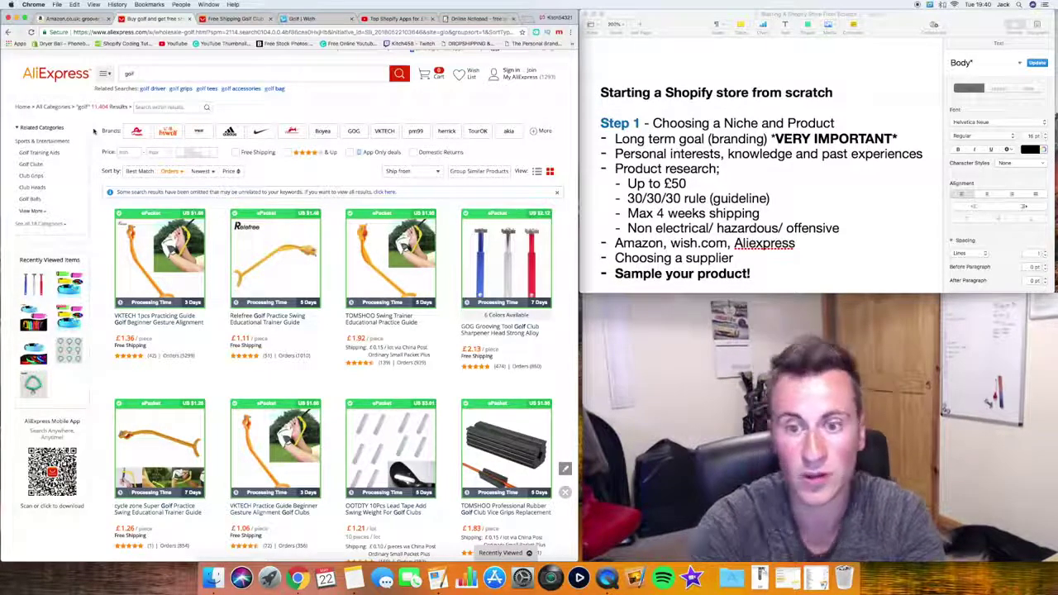
pyautogui.click(627, 183)
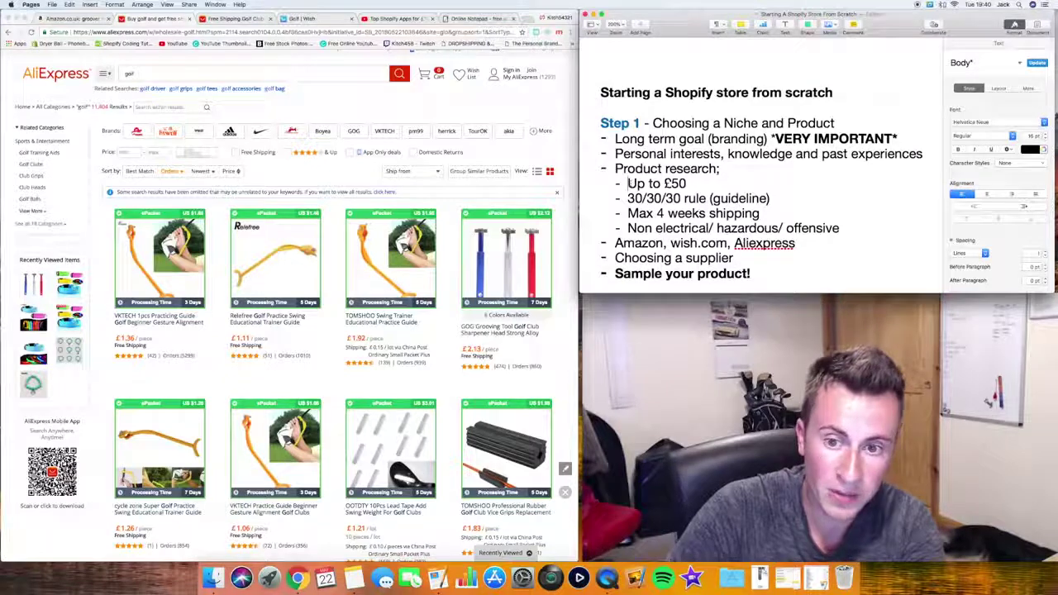
pyautogui.click(839, 228)
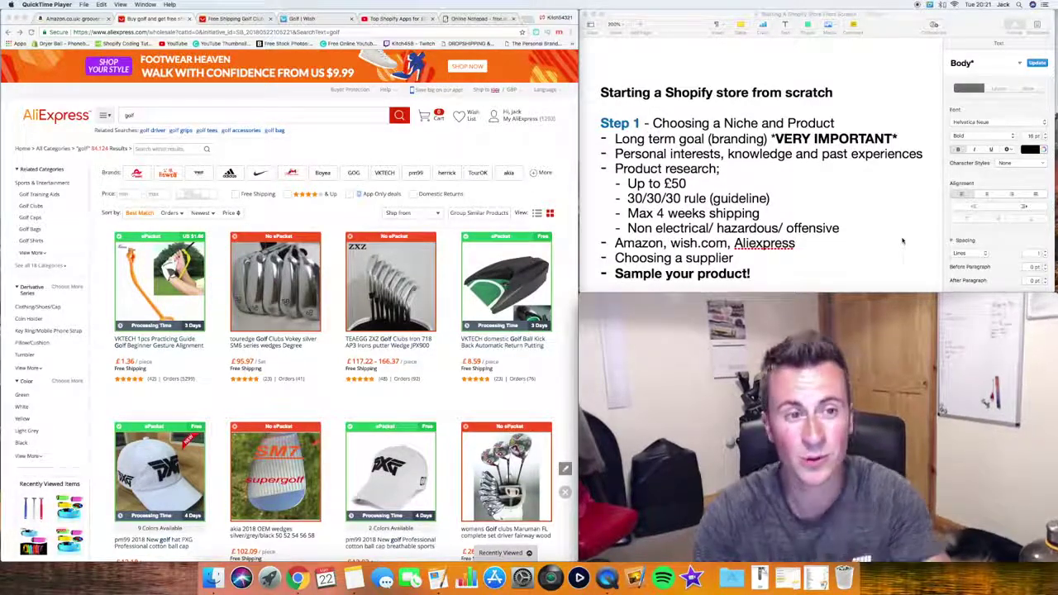
# - Search AliExpress for "golf groove sharpener" and sort the results by orders
pyautogui.click(218, 116)
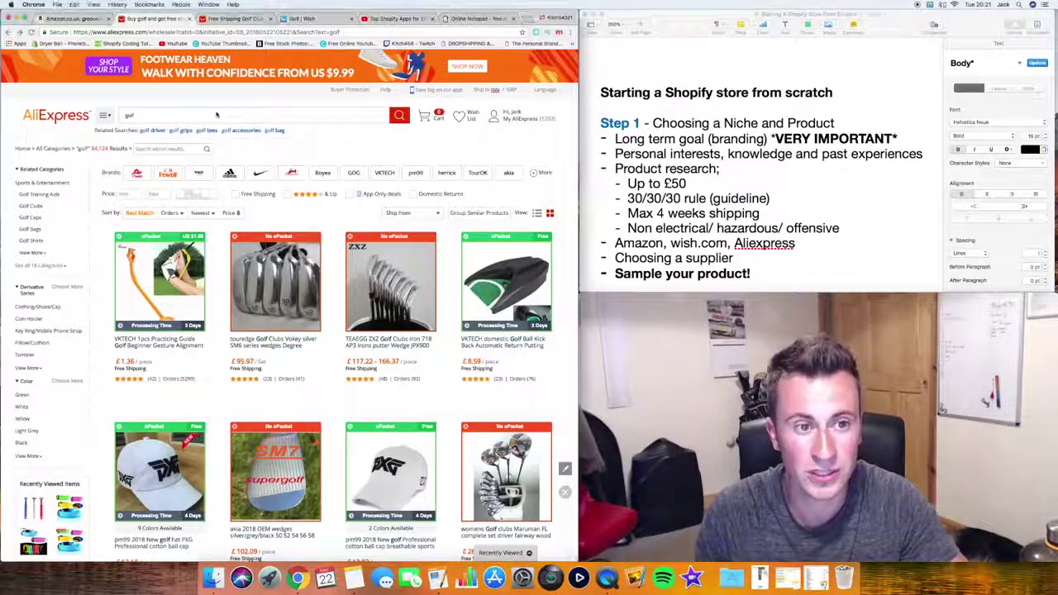
pyautogui.write('gr')
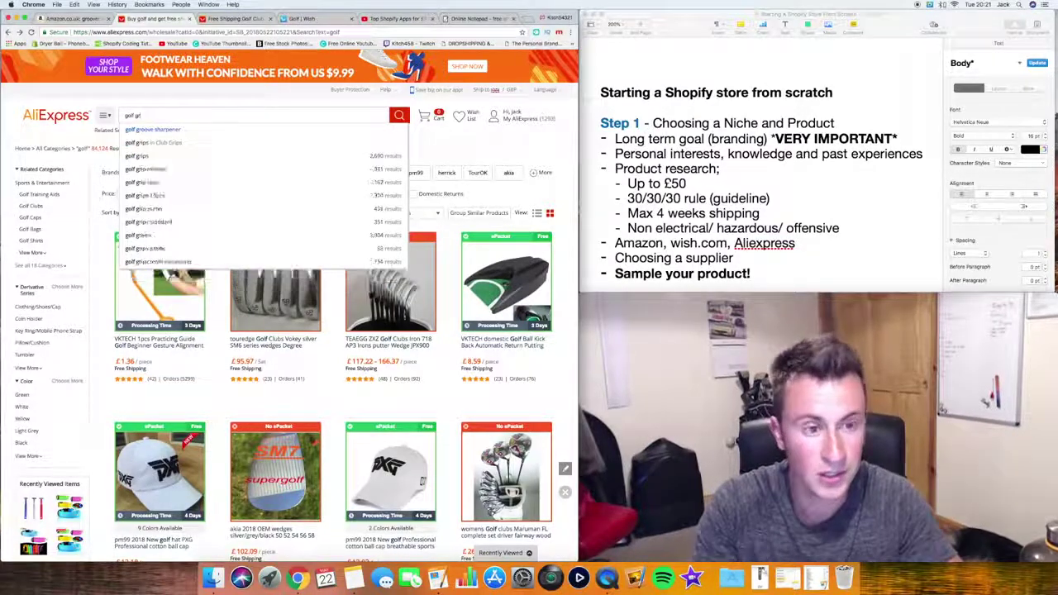
pyautogui.click(152, 130)
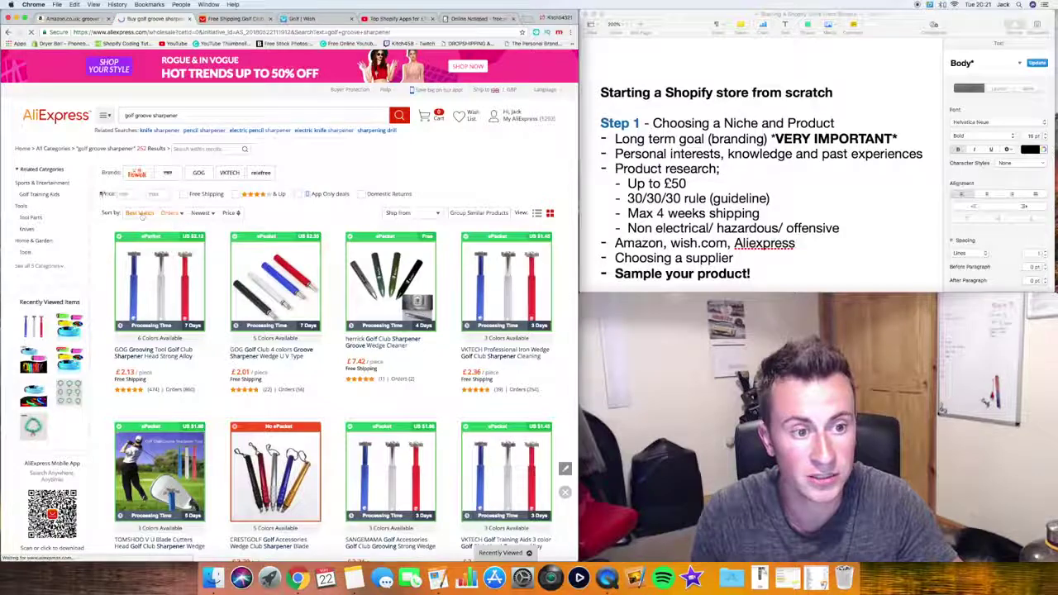
pyautogui.click(170, 212)
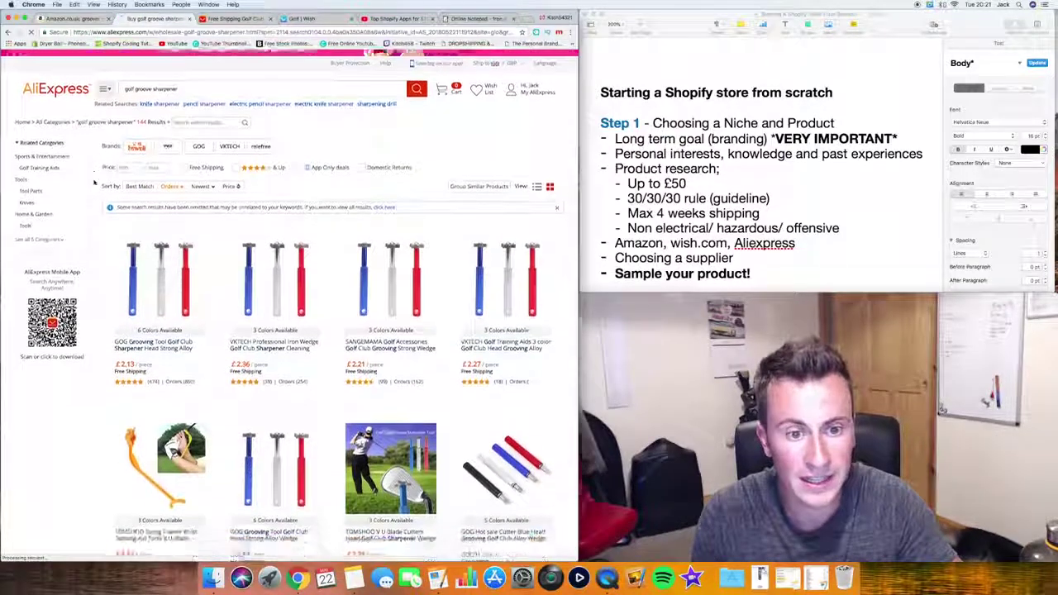
# - Open McSport Store, the supplier of the first GOG grooving tool in the results, in a new tab and switch to it
pyautogui.scroll(-2, 95, 183)
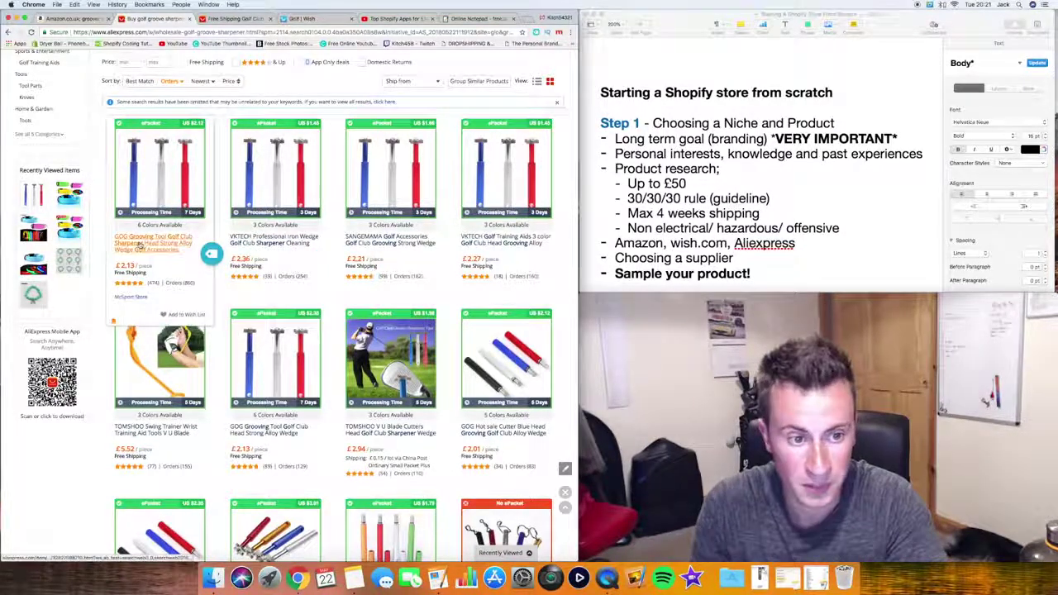
pyautogui.rightClick(133, 298)
pyautogui.click(157, 306)
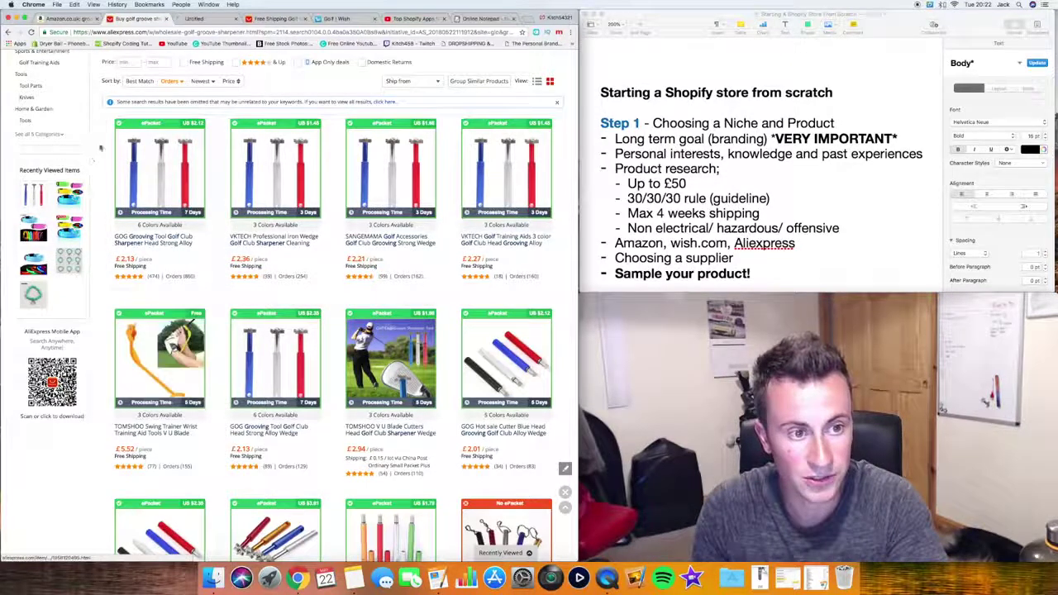
pyautogui.click(203, 19)
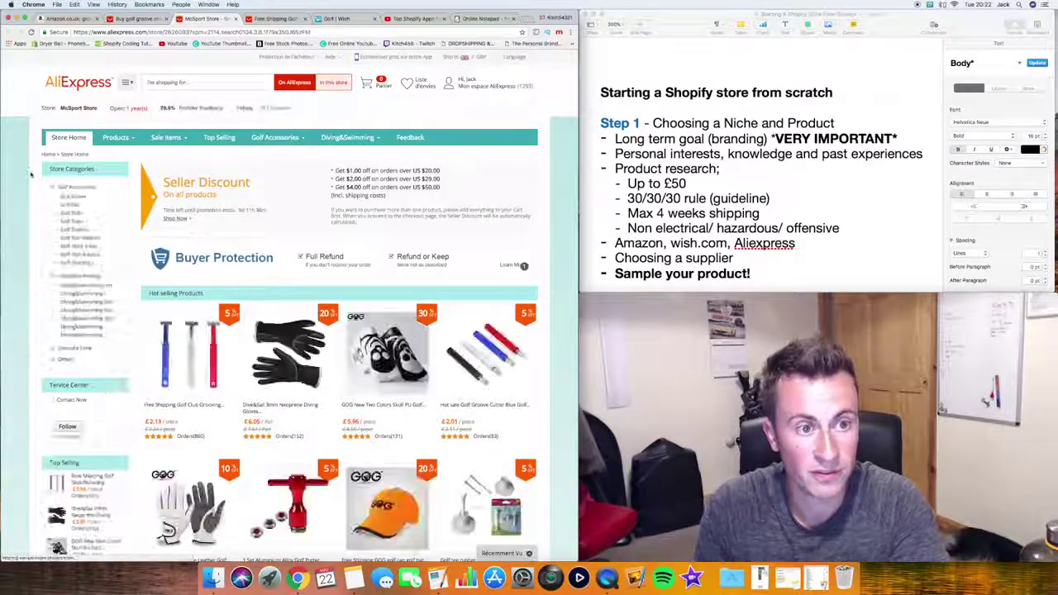
# - Examine McSport Store's feedback rating, time open, product categories and hot selling products to assess the supplier
pyautogui.moveTo(190, 110)
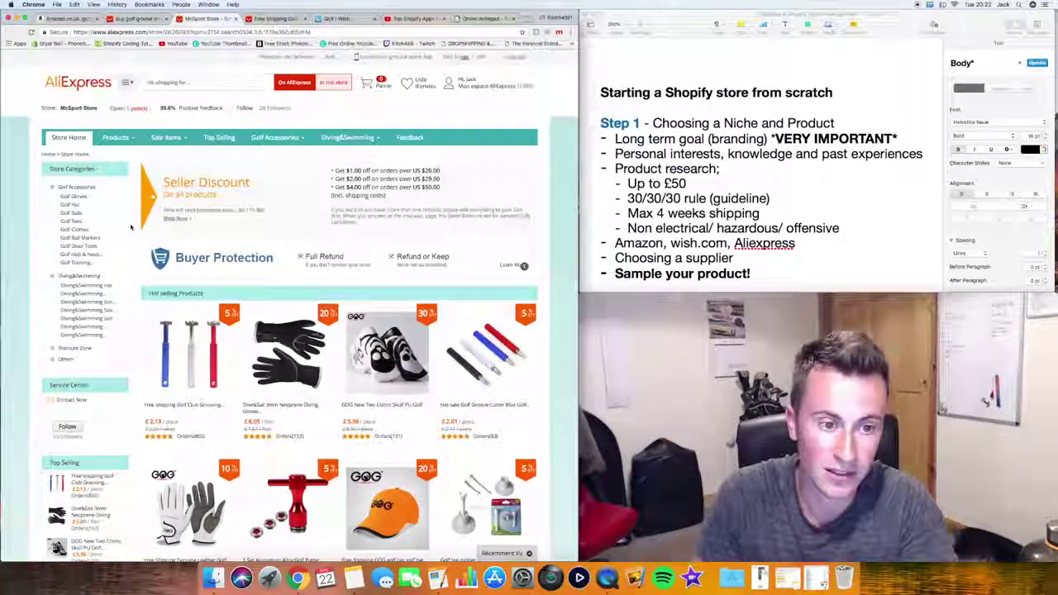
pyautogui.scroll(-5, 129, 226)
pyautogui.scroll(-1, 130, 227)
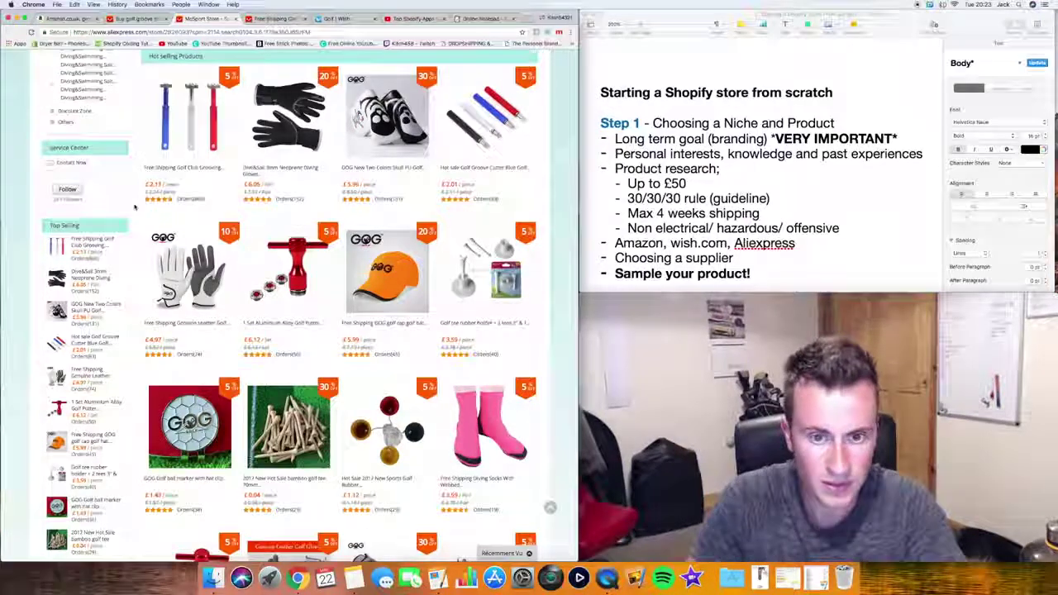
pyautogui.scroll(3, 135, 206)
pyautogui.scroll(3, 135, 206)
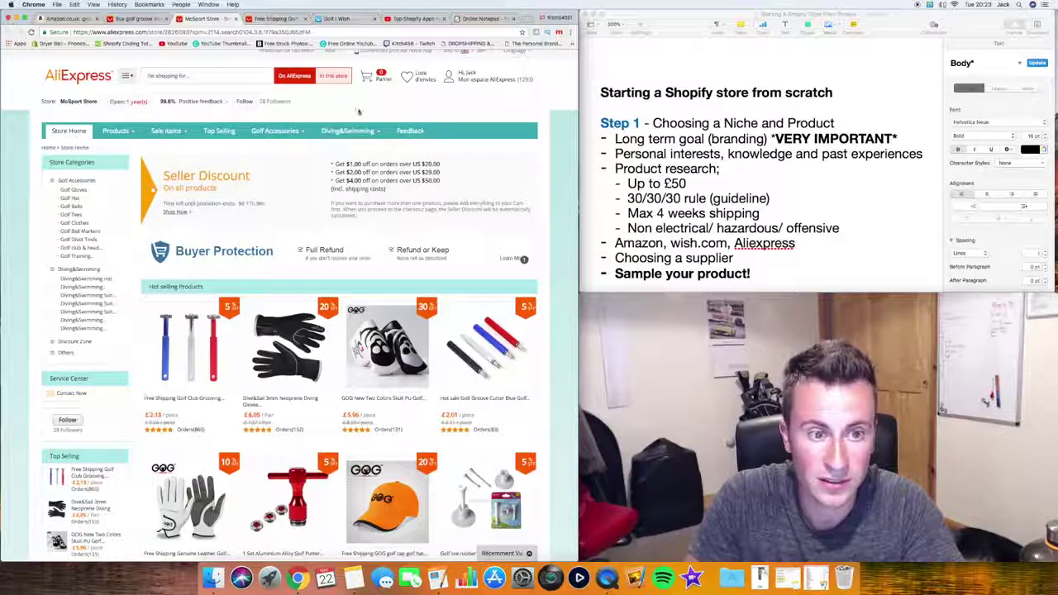
pyautogui.scroll(-1, 134, 177)
pyautogui.scroll(-1, 133, 176)
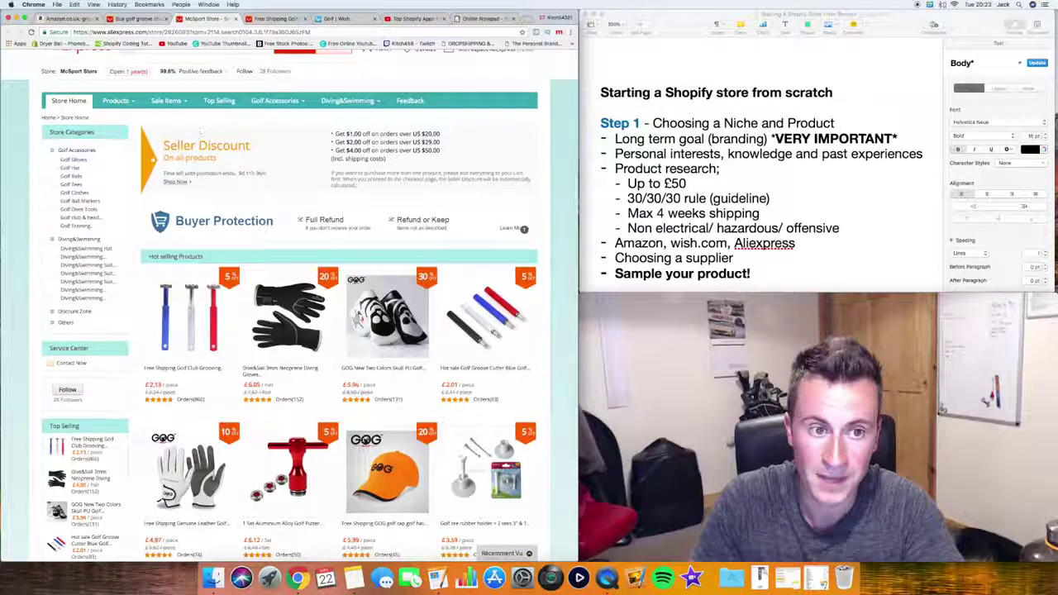
pyautogui.click(756, 274)
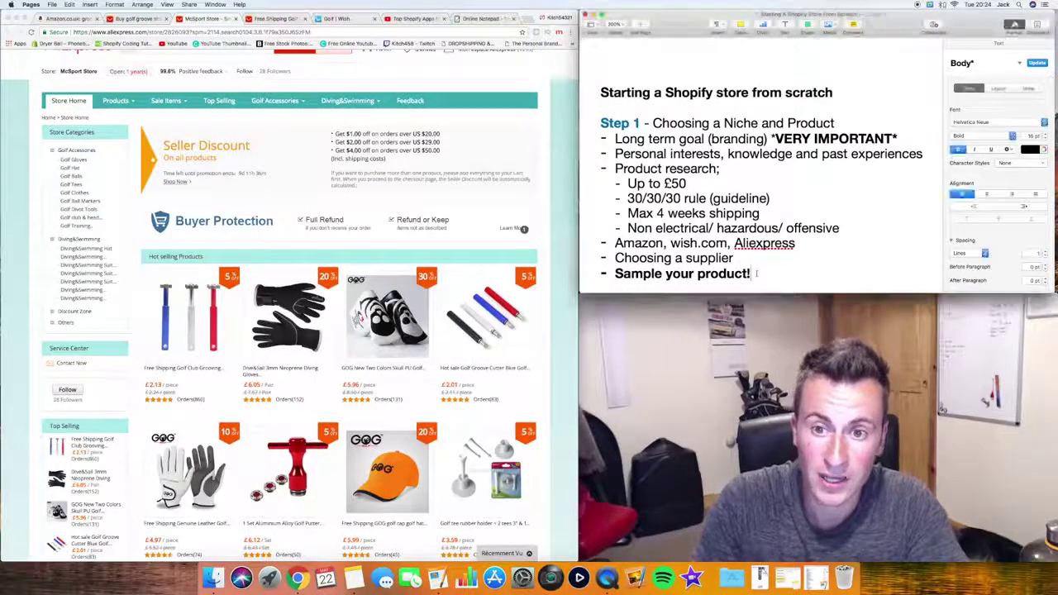